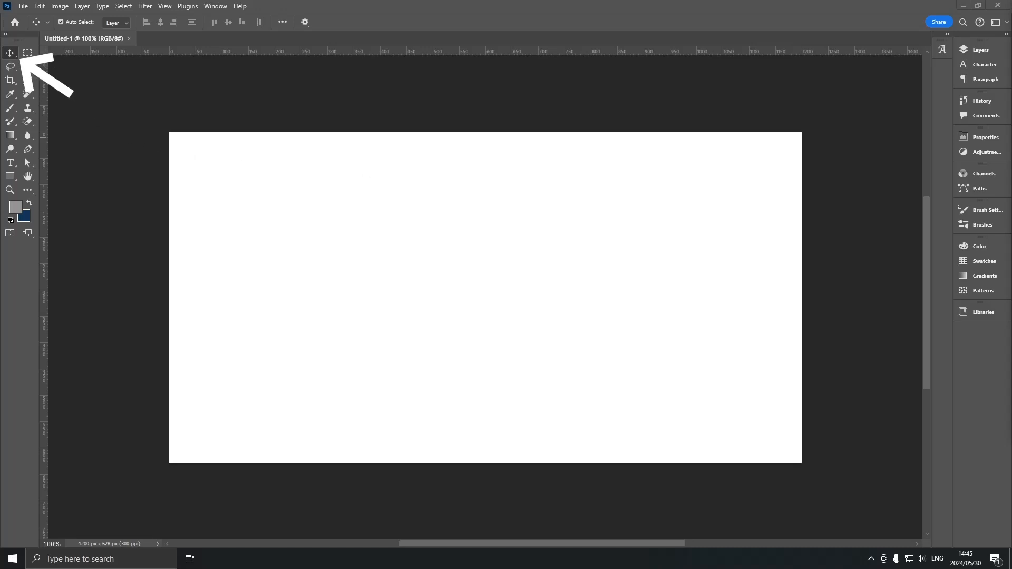
Step: Paint a single faint grey dab near the canvas centre with the 1000 px Brush at 5% opacity
right_click(11, 55)
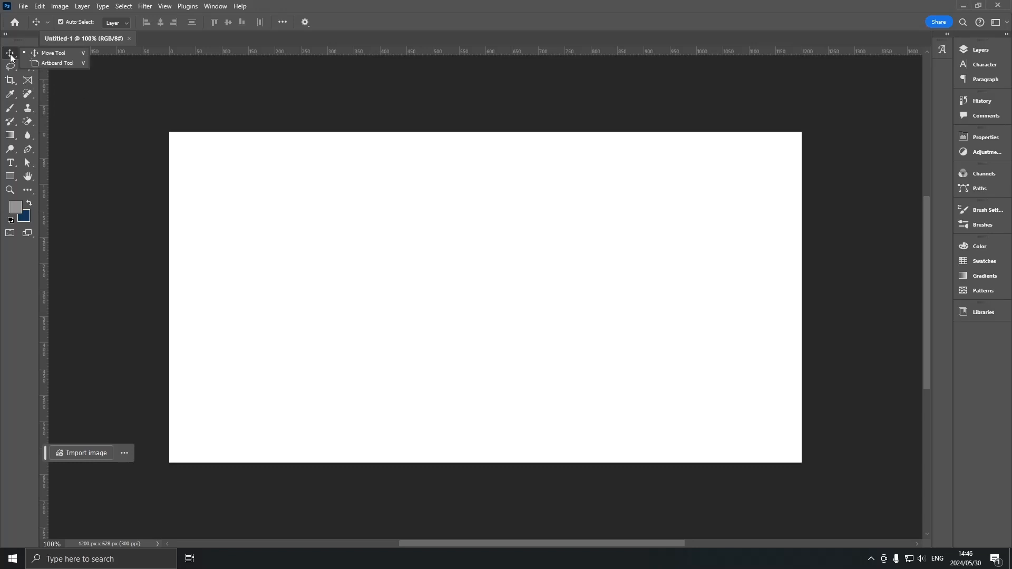
click(74, 65)
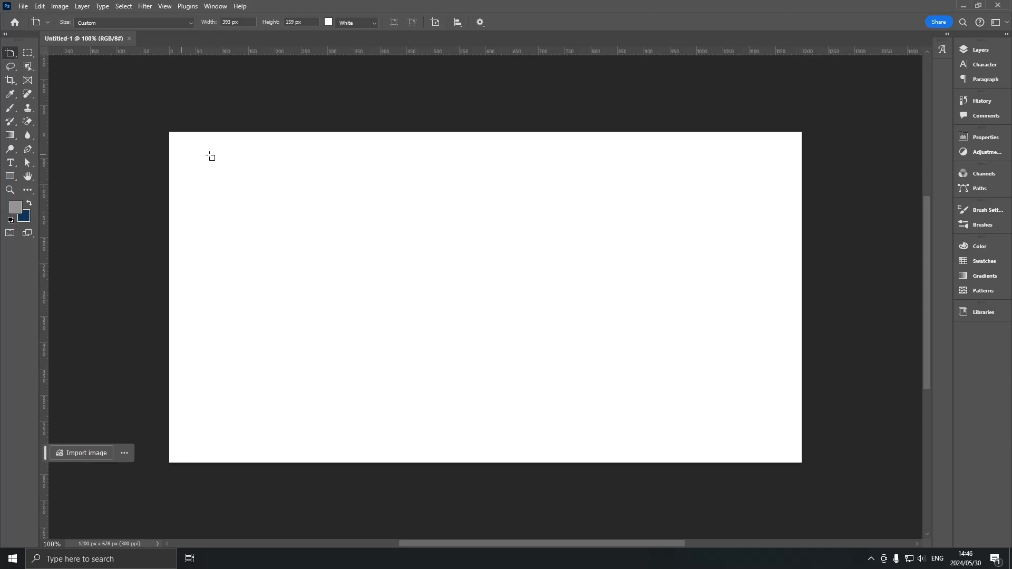
key(b)
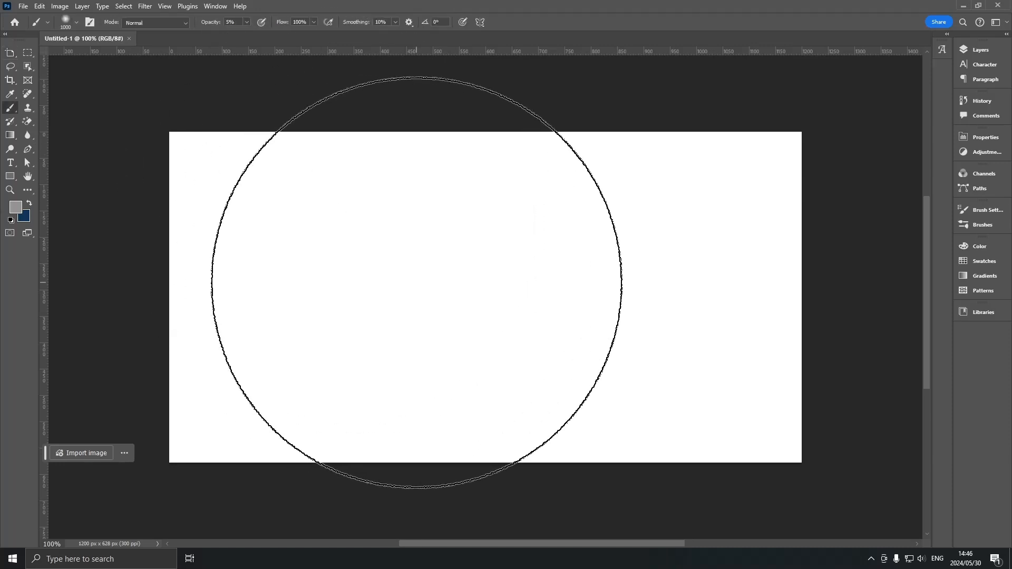
click(417, 284)
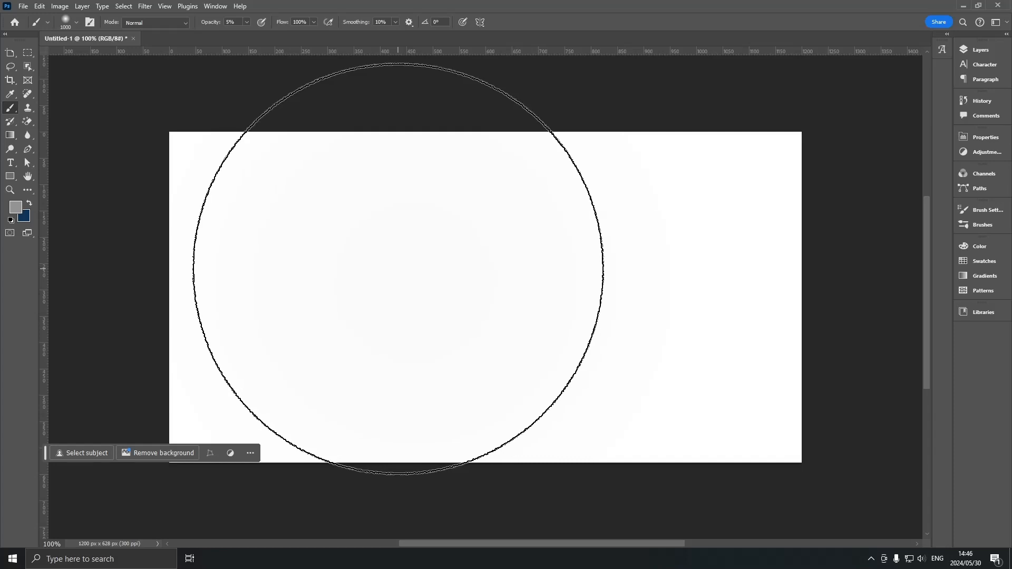
Step: Make the Artboard Tool the active tool in place of the Brush and the Move Tool
key(v)
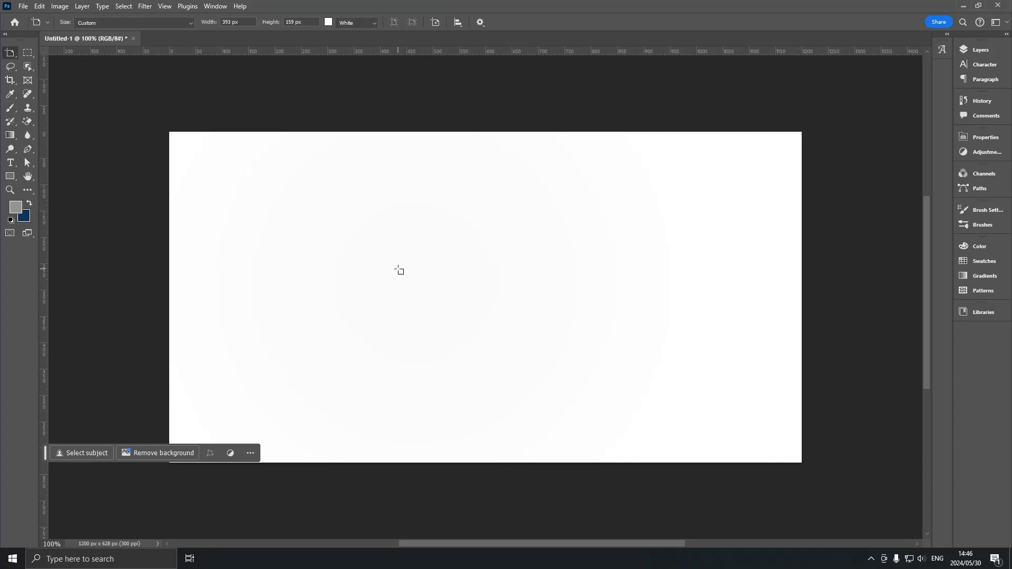
right_click(12, 57)
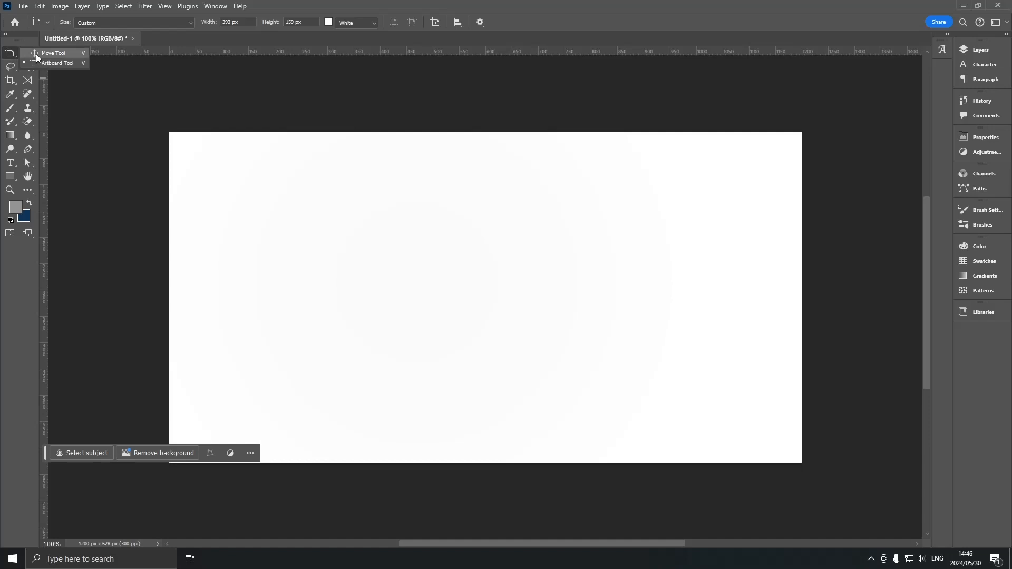
click(34, 54)
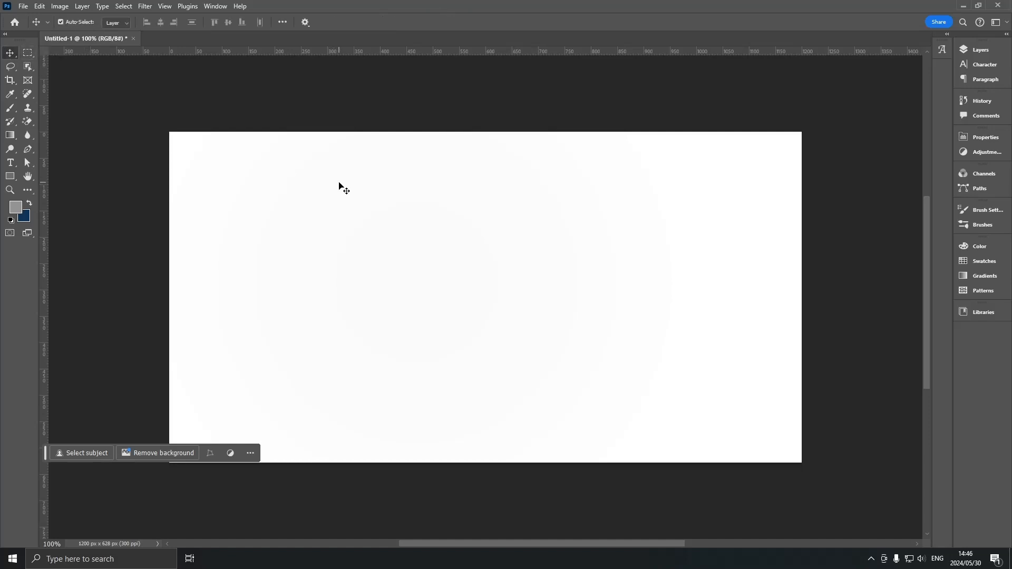
right_click(12, 56)
click(53, 62)
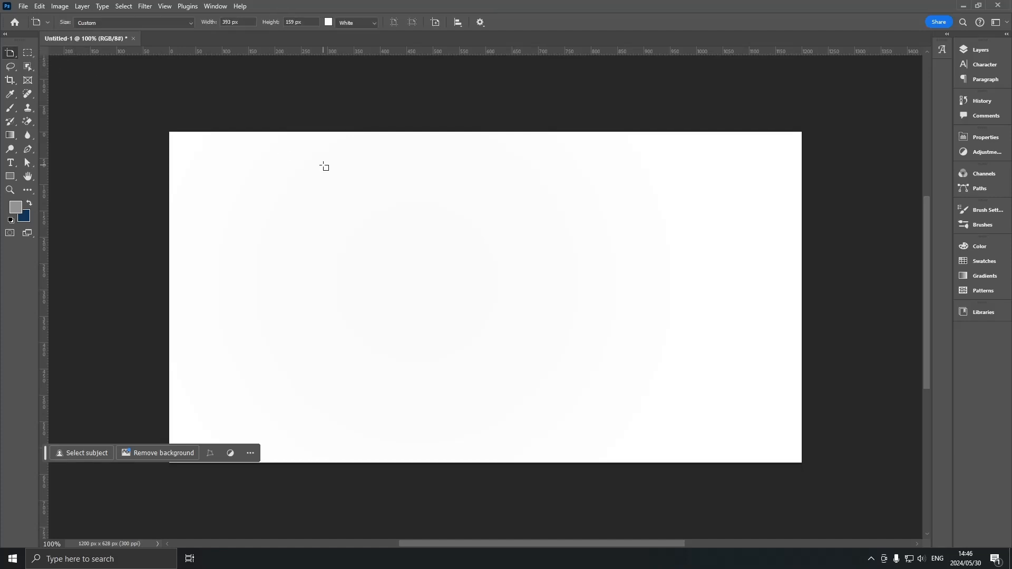
Step: Hide the contextual task bar shown over the canvas
click(250, 454)
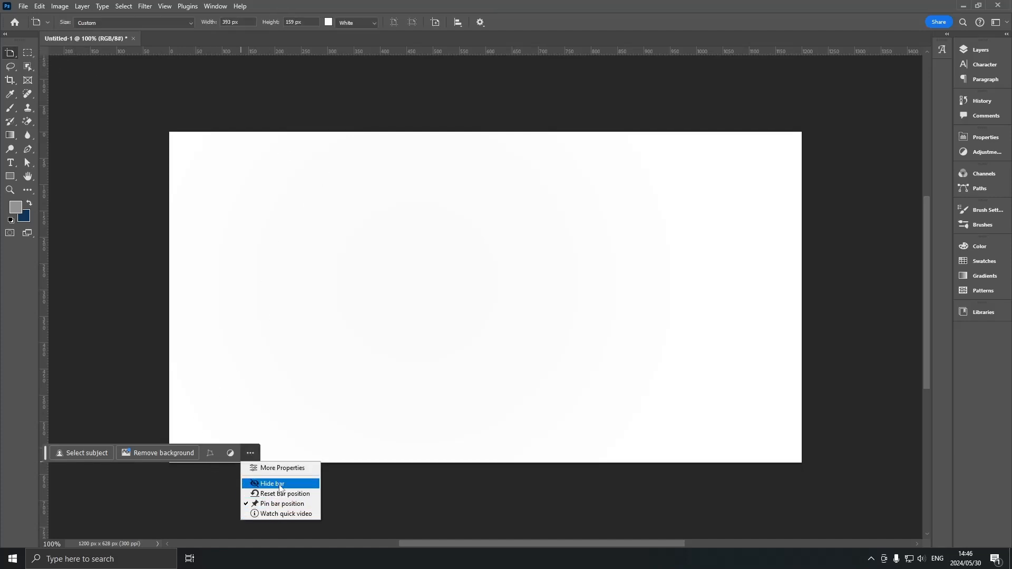
click(280, 485)
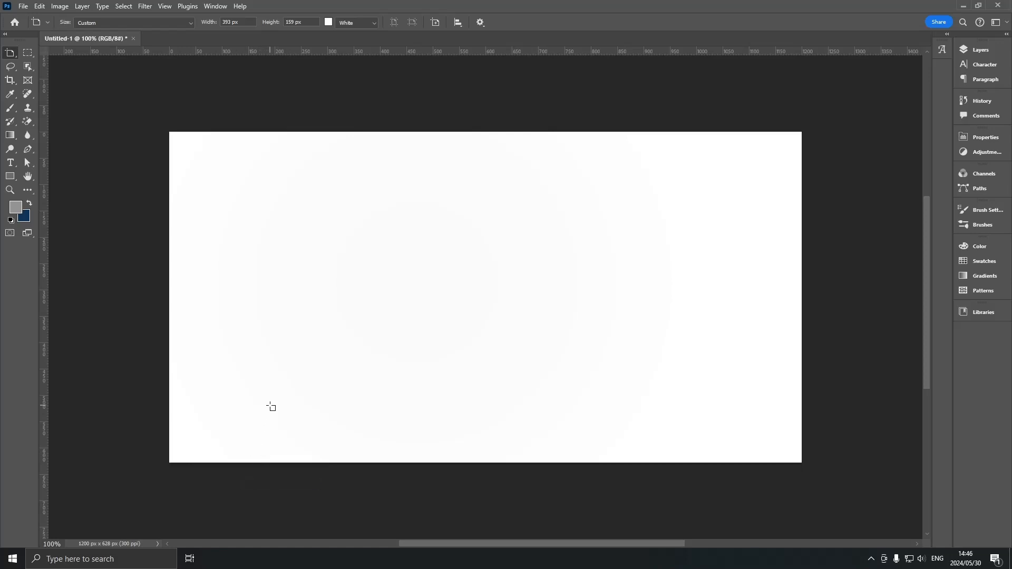
scroll(411, 215, down, 3)
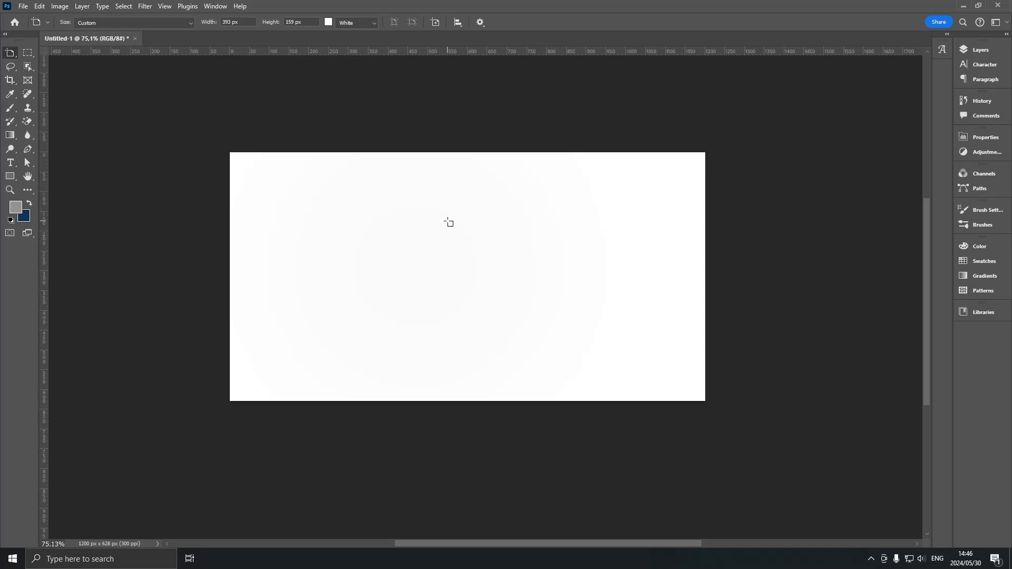
drag(409, 127, 409, 137)
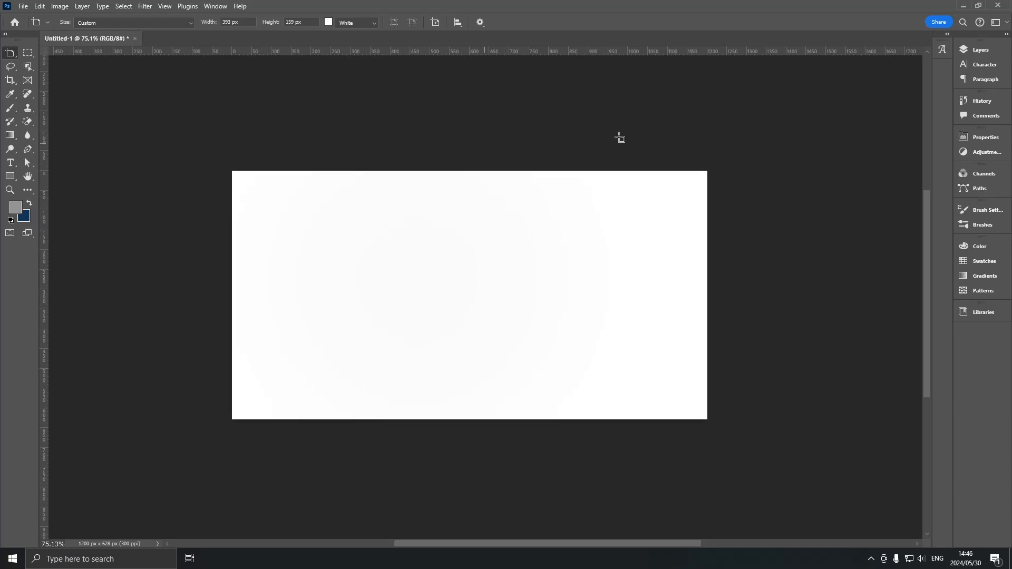
Step: Create a new artboard named "Facebook Post" at 1200 × 628 px from the document with the Background layer
click(978, 51)
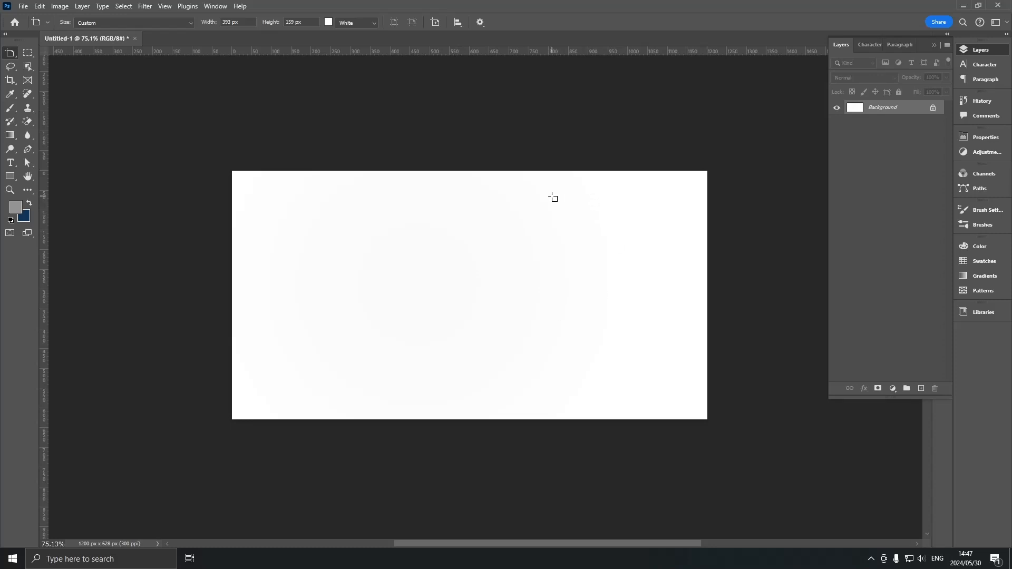
scroll(553, 198, up, 2)
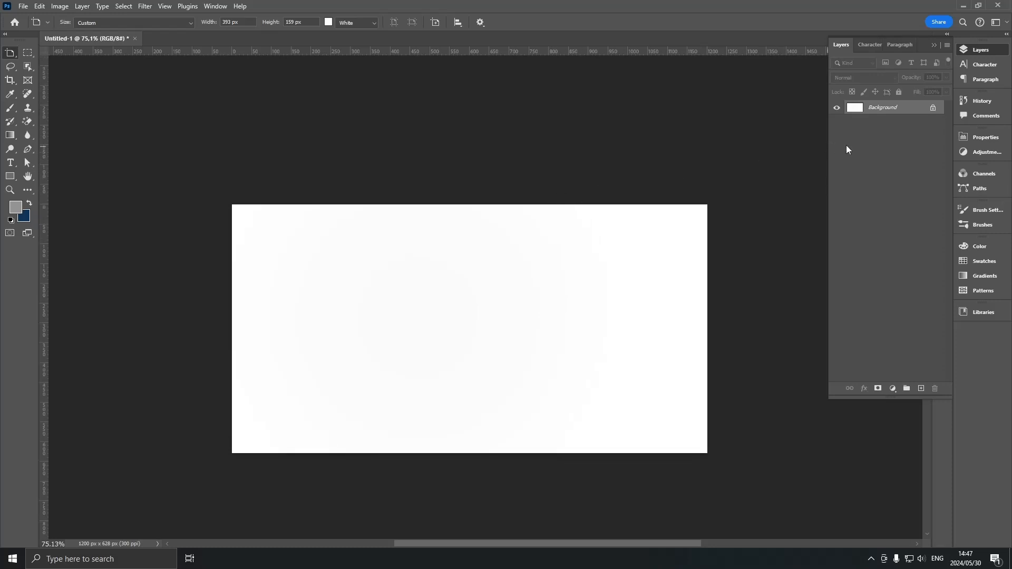
click(946, 46)
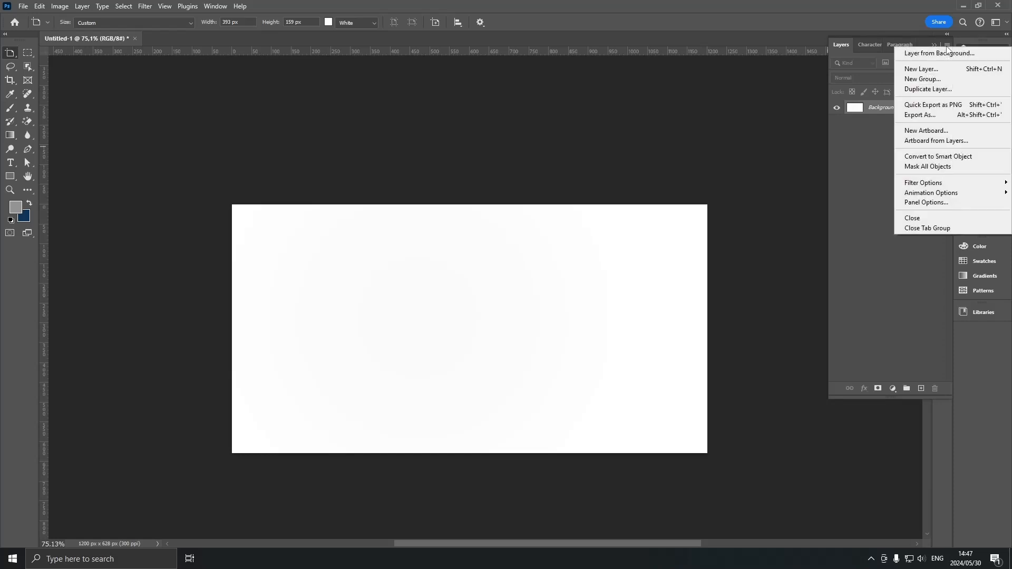
click(944, 132)
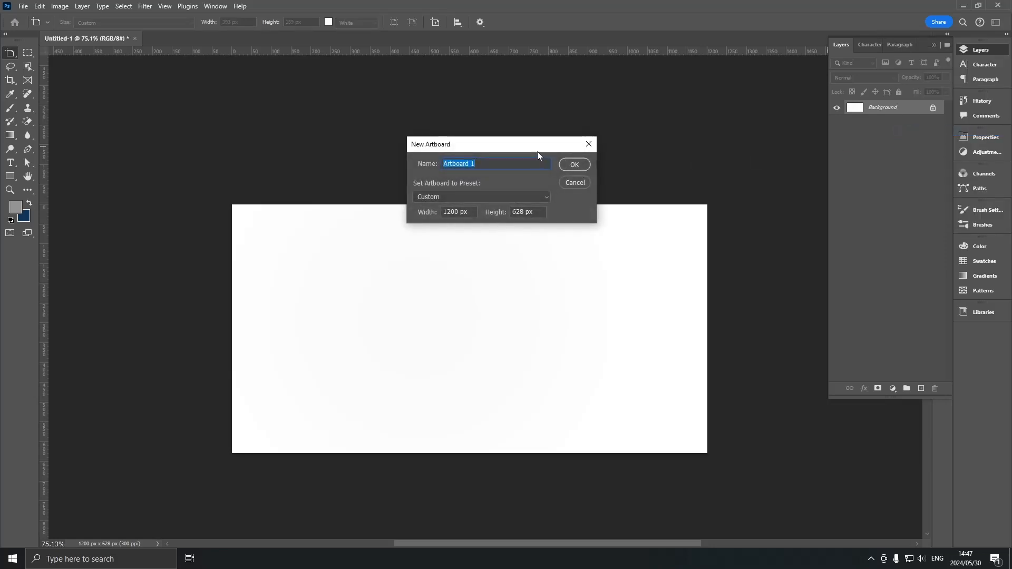
drag(486, 137, 374, 116)
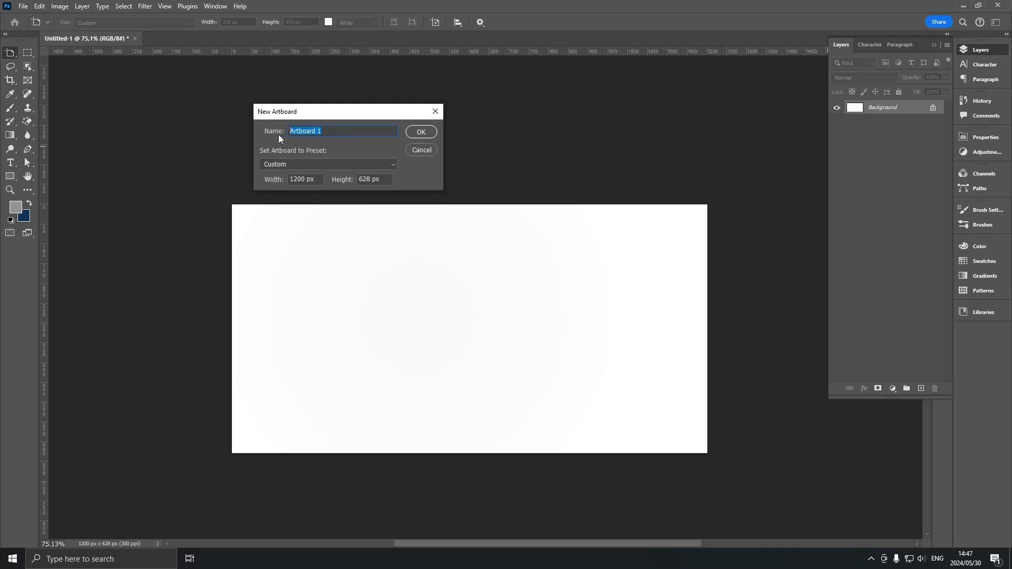
text(Facebook Post)
click(428, 132)
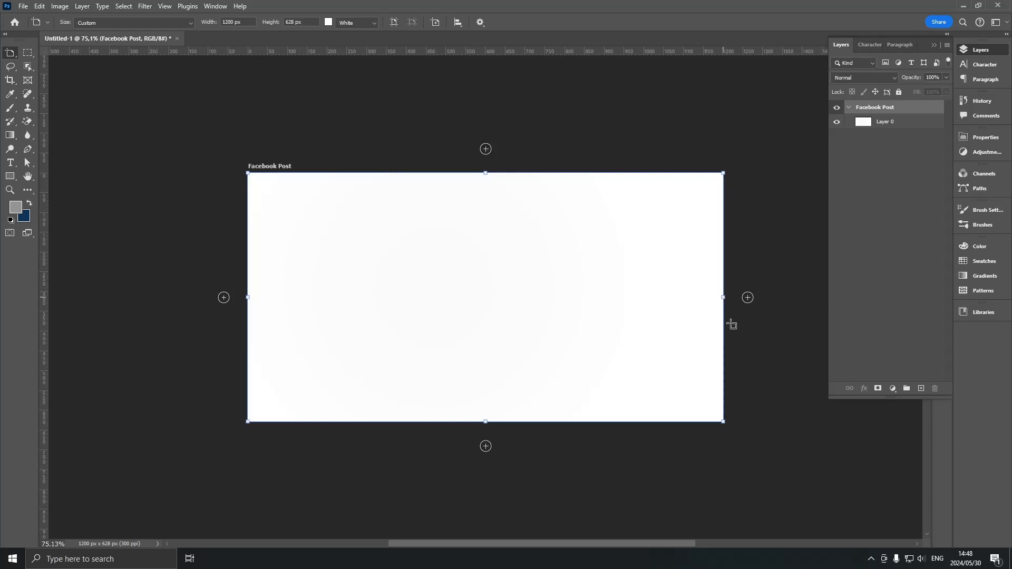
Step: Try shrinking the Facebook Post artboard freehand from its lower corner, first to about 947 × 455 px, and undo each resize
drag(723, 422, 624, 354)
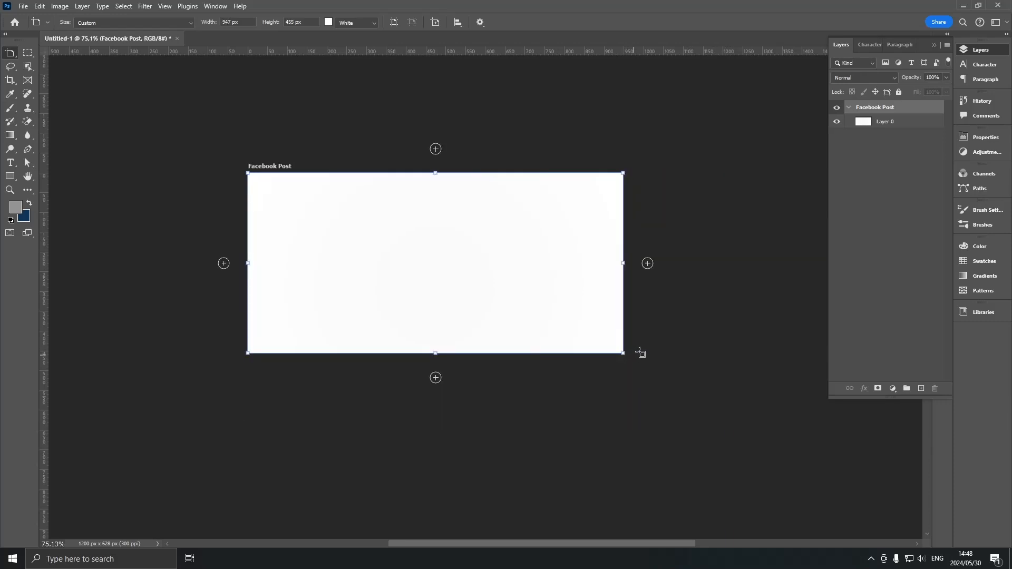
key(ctrl+z)
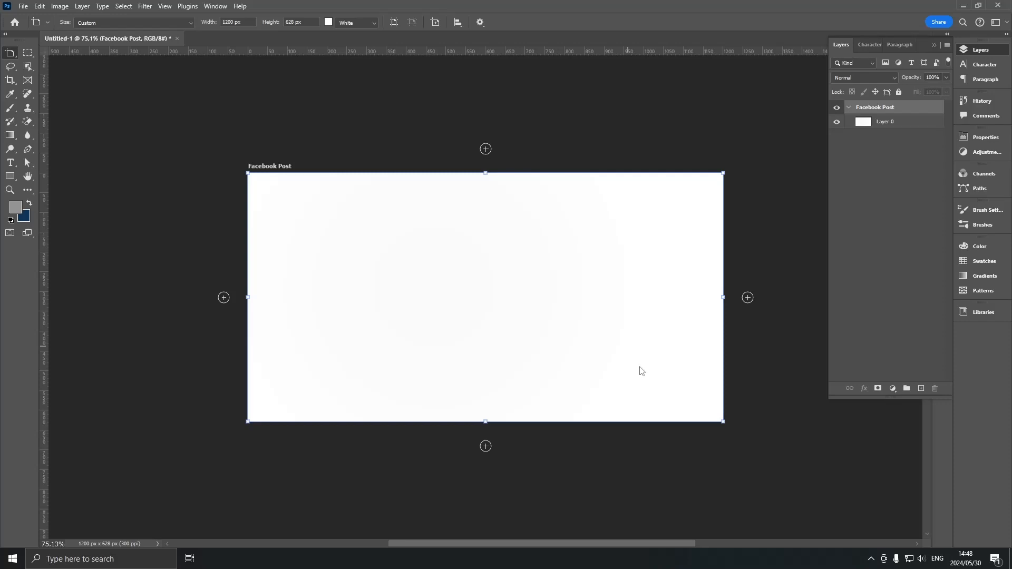
drag(720, 423, 652, 374)
key(ctrl+z)
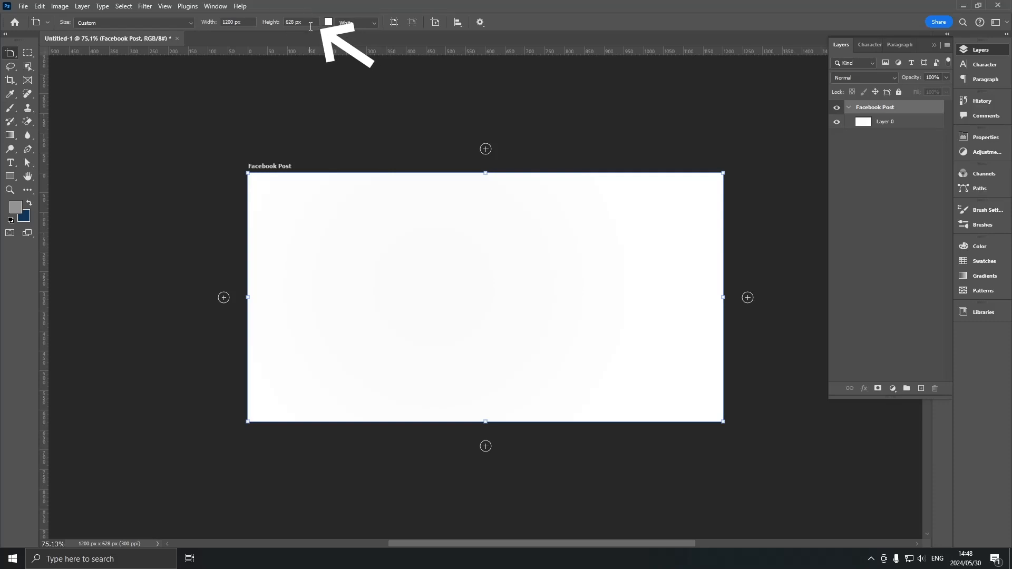
Step: Set the Facebook Post artboard's height to 1200 px
click(286, 20)
text(1)
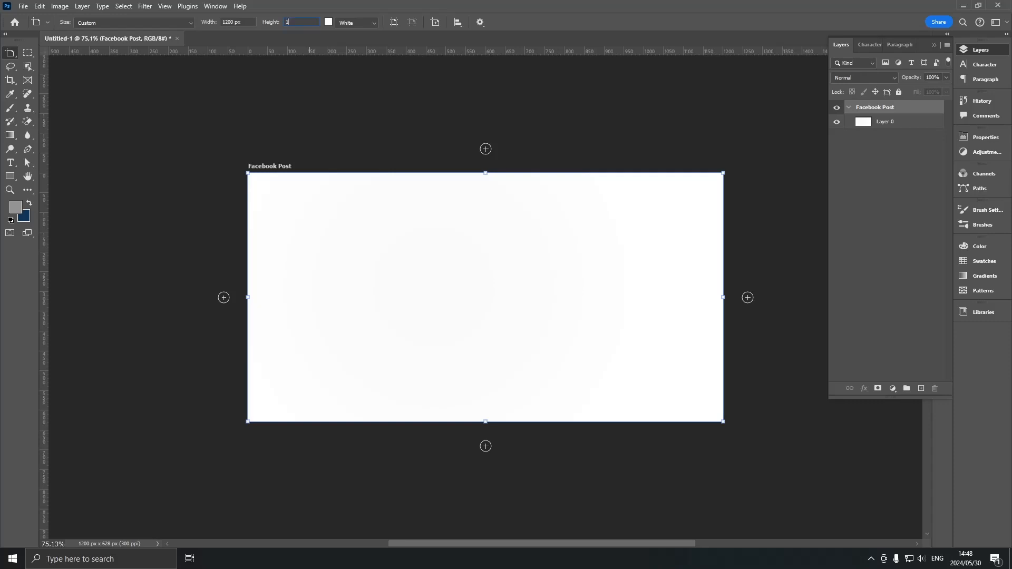
text(200)
key(Return)
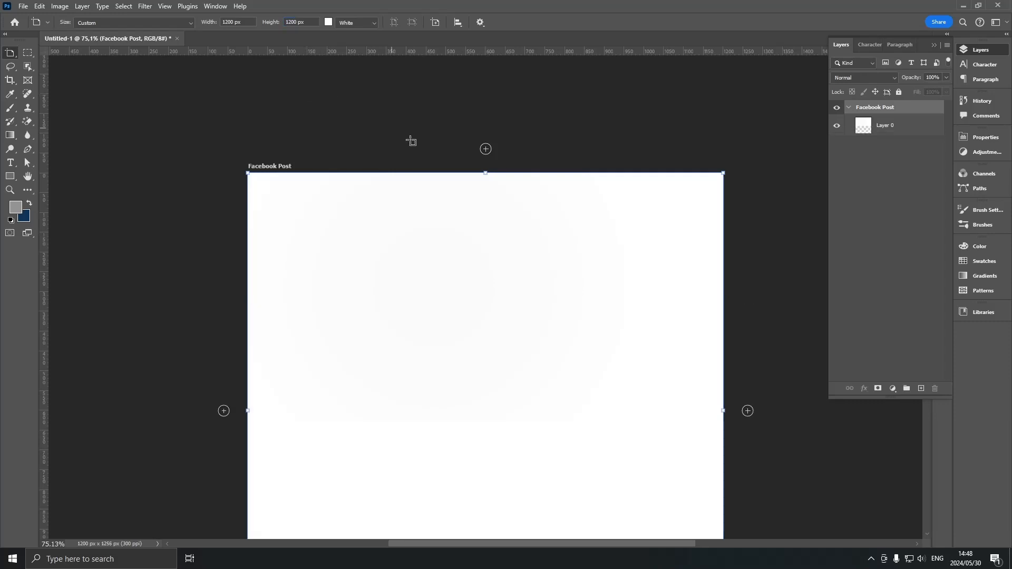
scroll(463, 176, down, 1)
scroll(460, 178, down, 2)
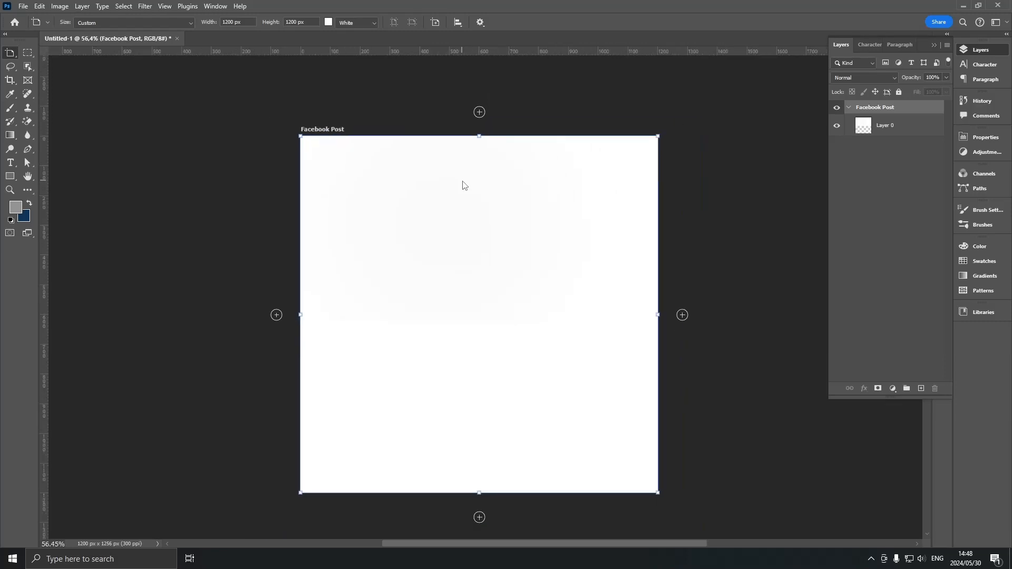
scroll(462, 183, down, 1)
scroll(470, 185, down, 1)
scroll(472, 187, down, 2)
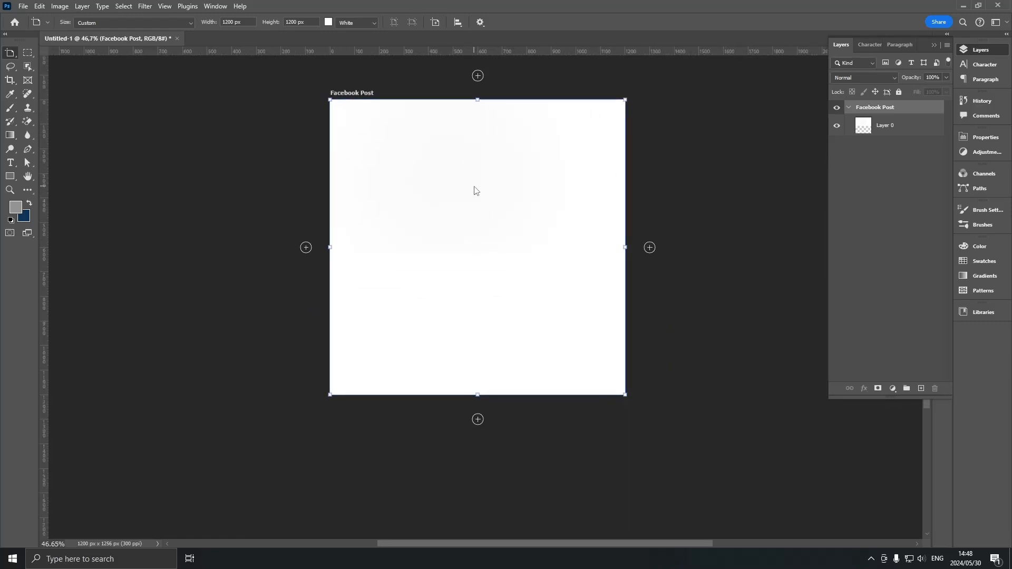
scroll(485, 187, up, 1)
scroll(498, 185, down, 1)
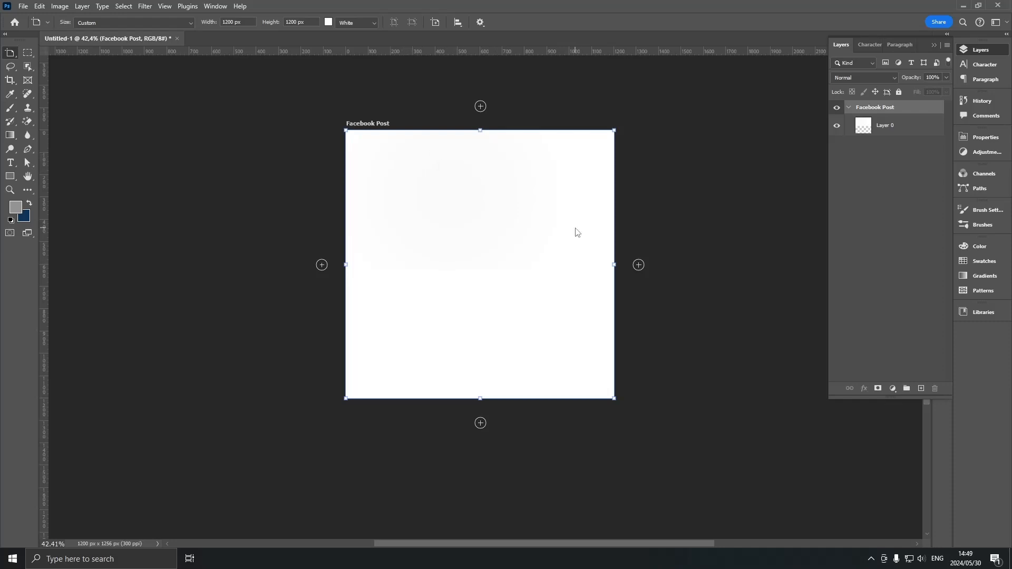
Step: Add a second artboard of the same size directly to the right of the Facebook Post artboard
drag(547, 226, 404, 216)
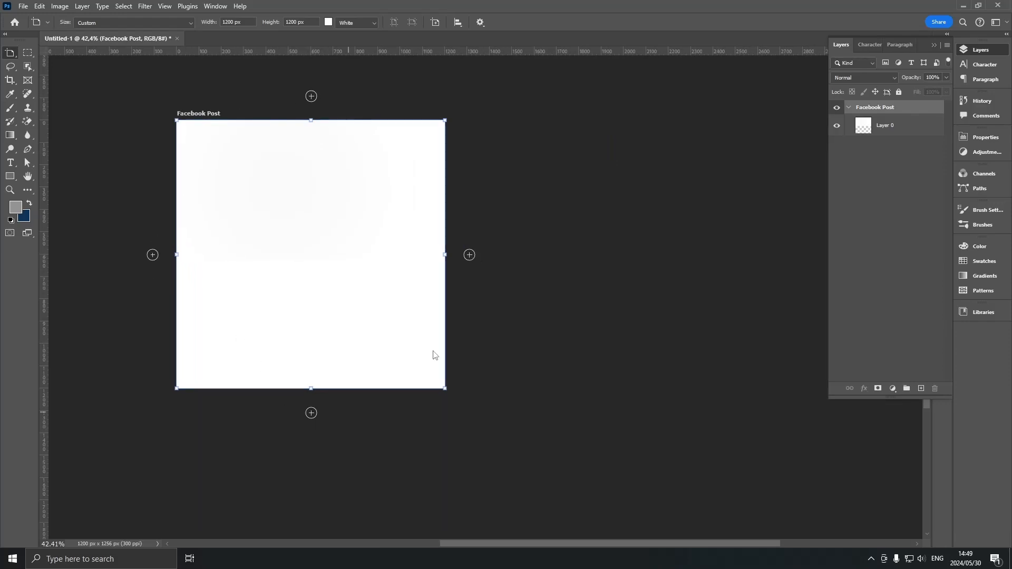
click(469, 255)
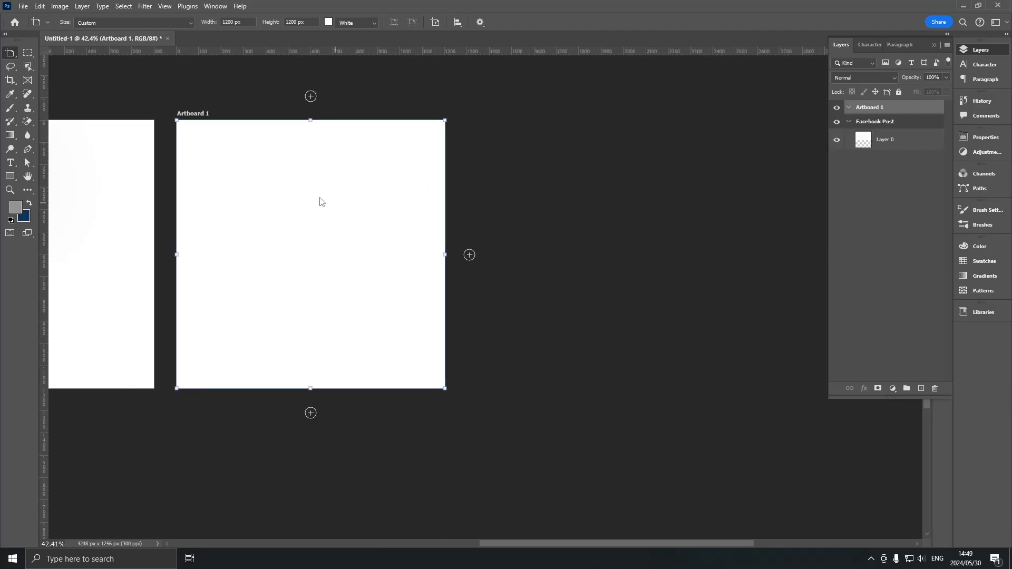
drag(231, 167, 489, 233)
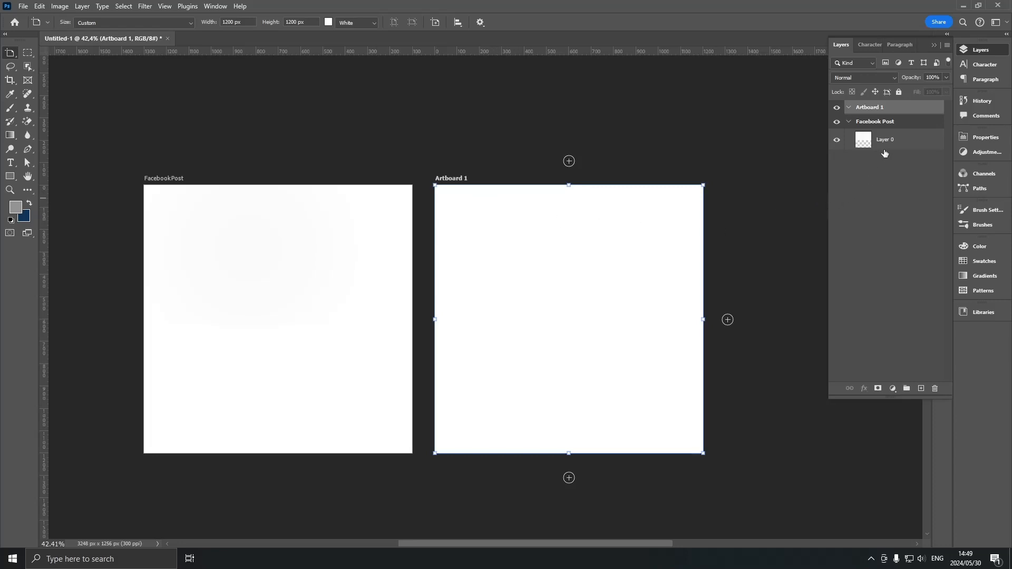
Step: Rename the new artboard "Carousel Slide 2" and the Facebook Post artboard "Carousel Slide 1"
double_click(875, 108)
text(Carousel Slide 2)
double_click(888, 122)
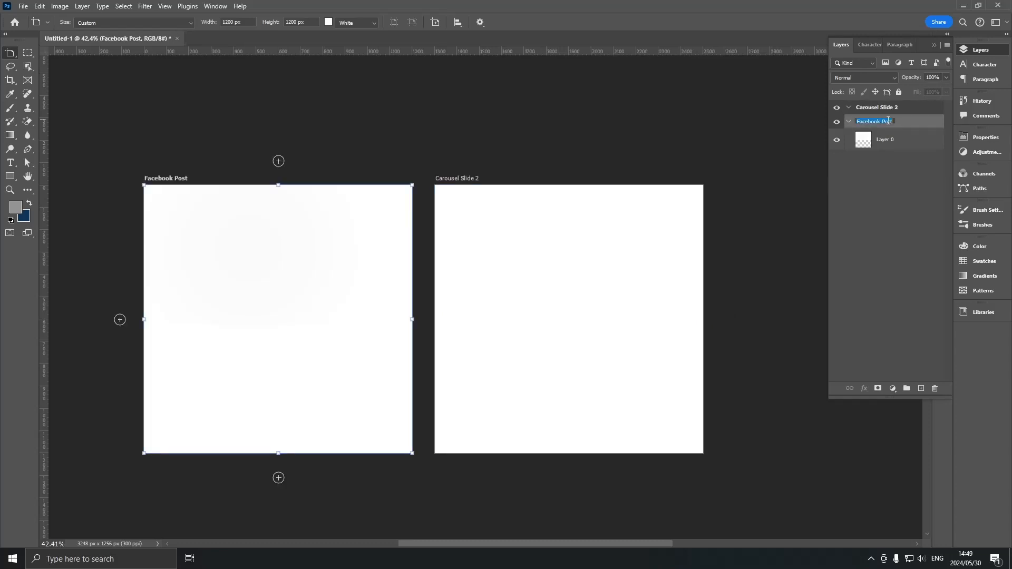
text(Carousel Slide 1)
key(Return)
Step: With Carousel Slide 2 selected, create a new artboard named "Facebook Cover Image", 1920 px wide and 500 px high
key(v)
click(650, 236)
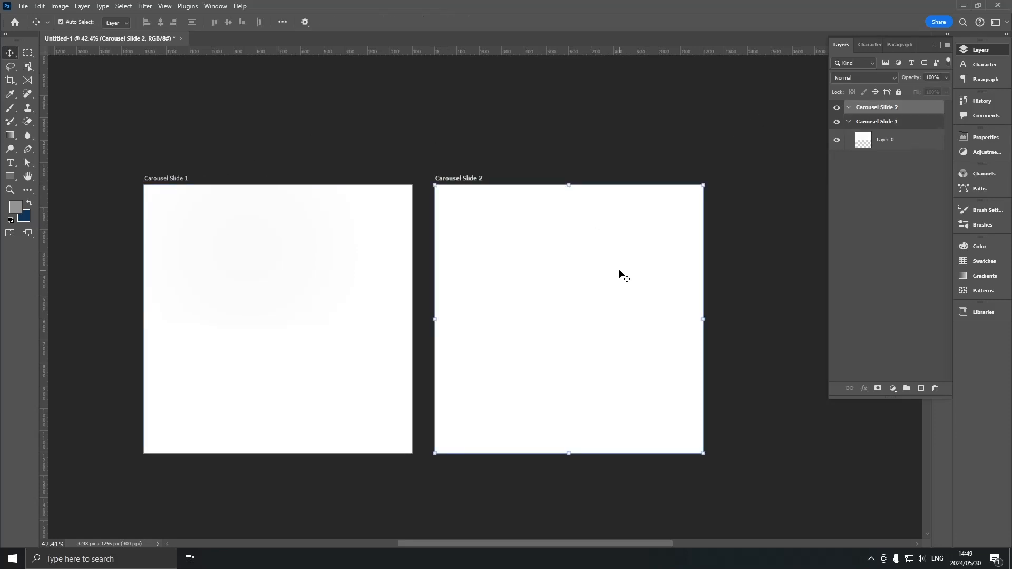
scroll(625, 276, down, 3)
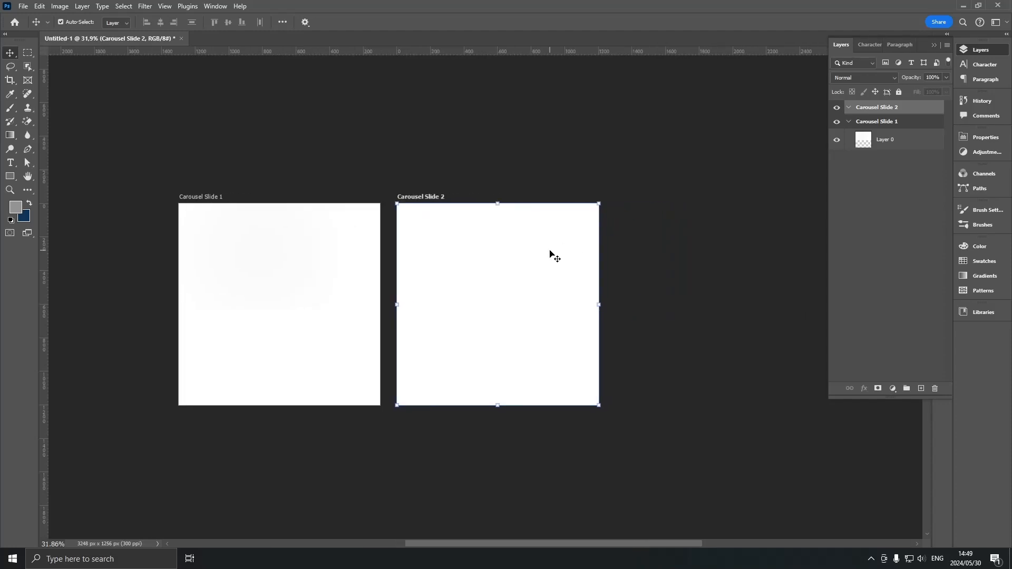
click(948, 47)
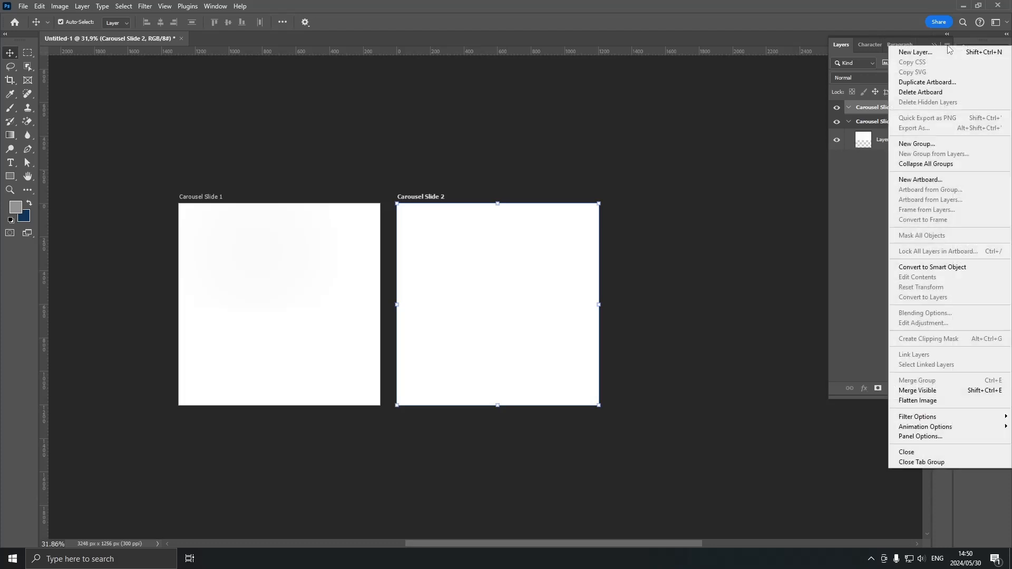
click(932, 182)
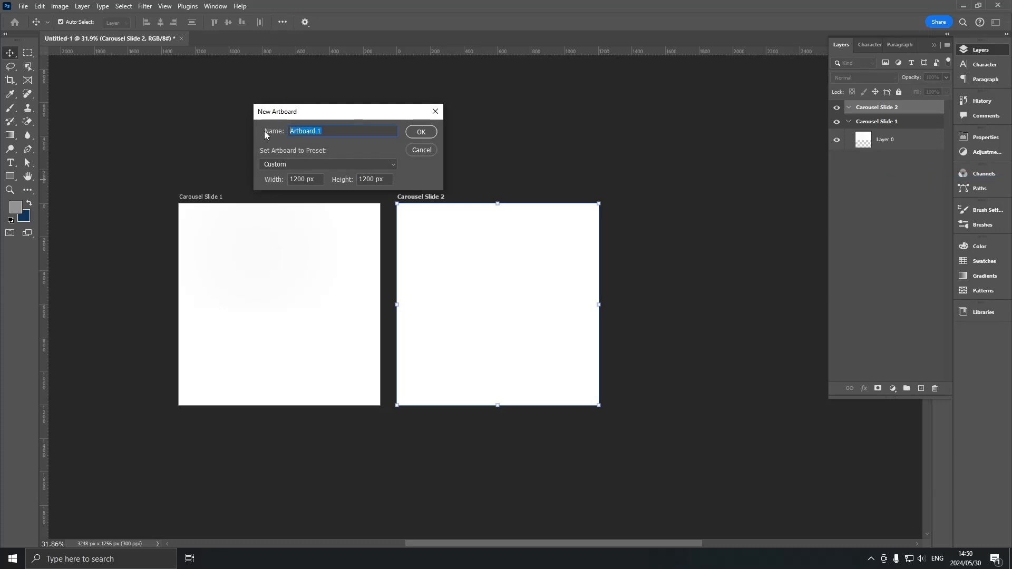
text(Facebook Cover Image)
key(Tab)
text(1)
text(920)
key(Tab)
text(500)
click(422, 134)
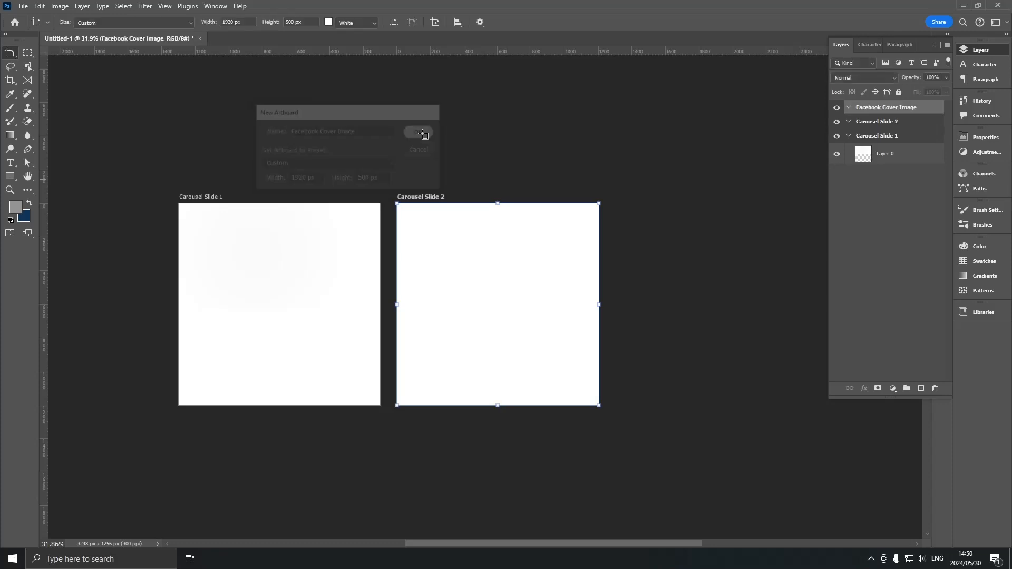
Step: Move the Facebook Cover Image artboard above the carousel slides, aligned with the left edge of Carousel Slide 1
scroll(696, 233, right, 5)
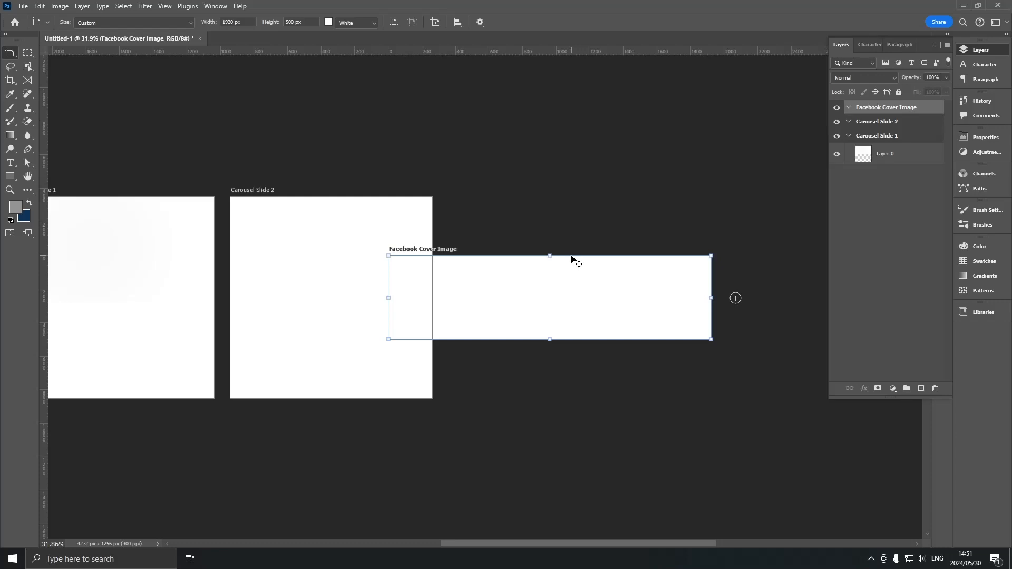
drag(571, 256, 401, 170)
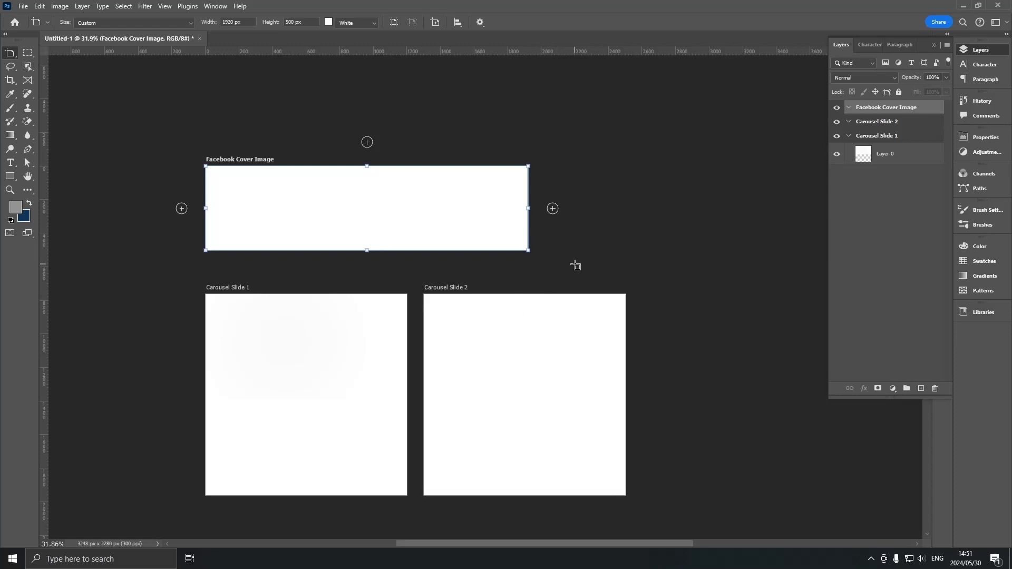
scroll(562, 232, down, 3)
drag(631, 234, 584, 234)
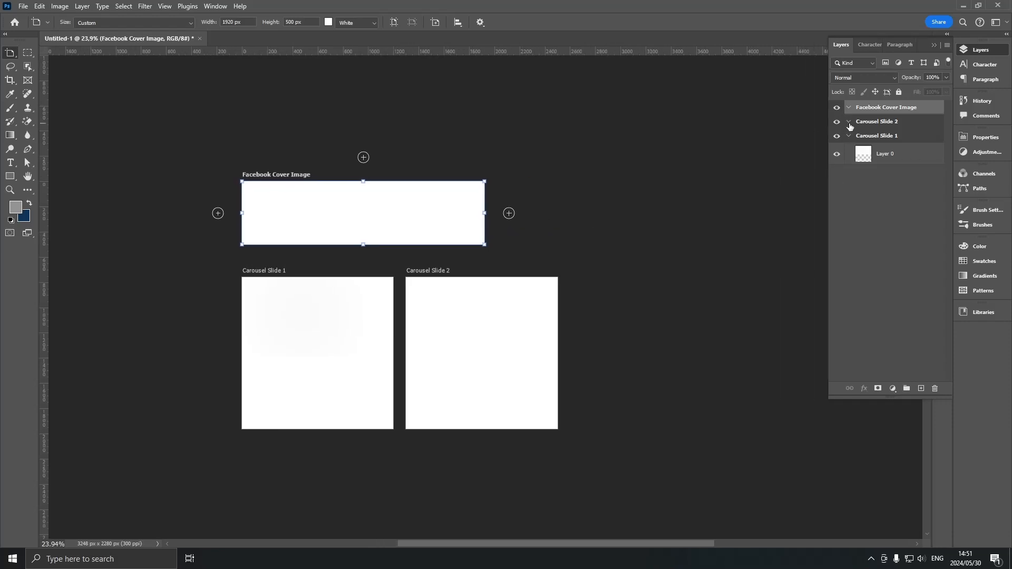
Step: Stretch Layer 0 in Carousel Slide 1 vertically to 1200 x 1200 px so it covers the whole artboard
click(869, 152)
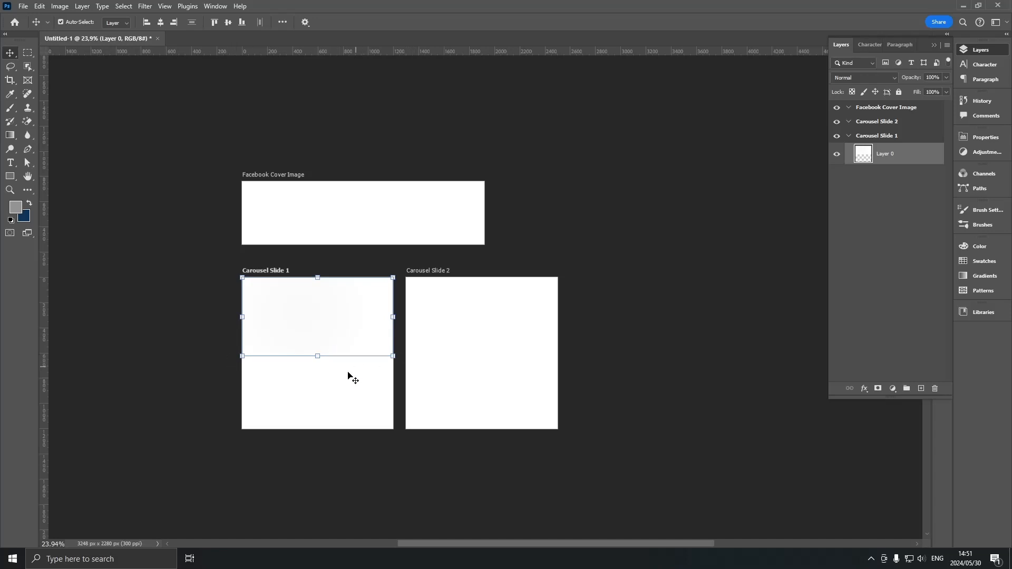
drag(316, 365, 318, 428)
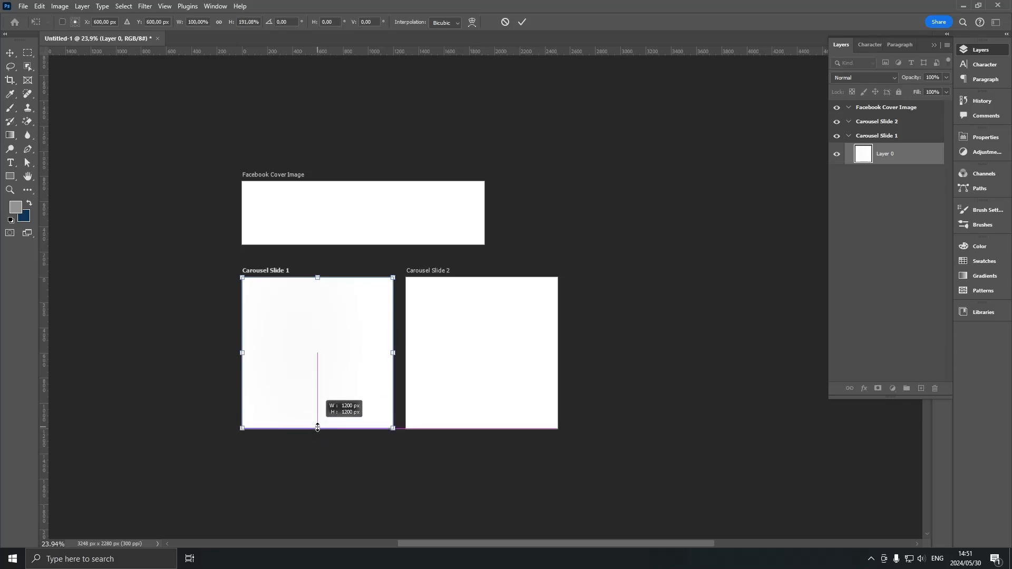
click(522, 21)
Step: Delete Layer 0 from the Carousel Slide 1 artboard
click(903, 215)
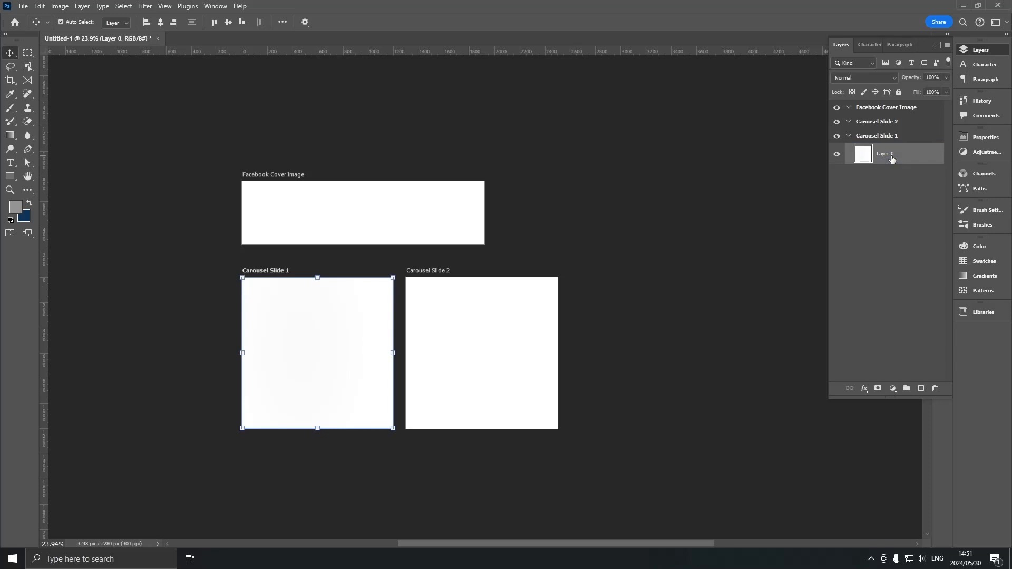
key(Delete)
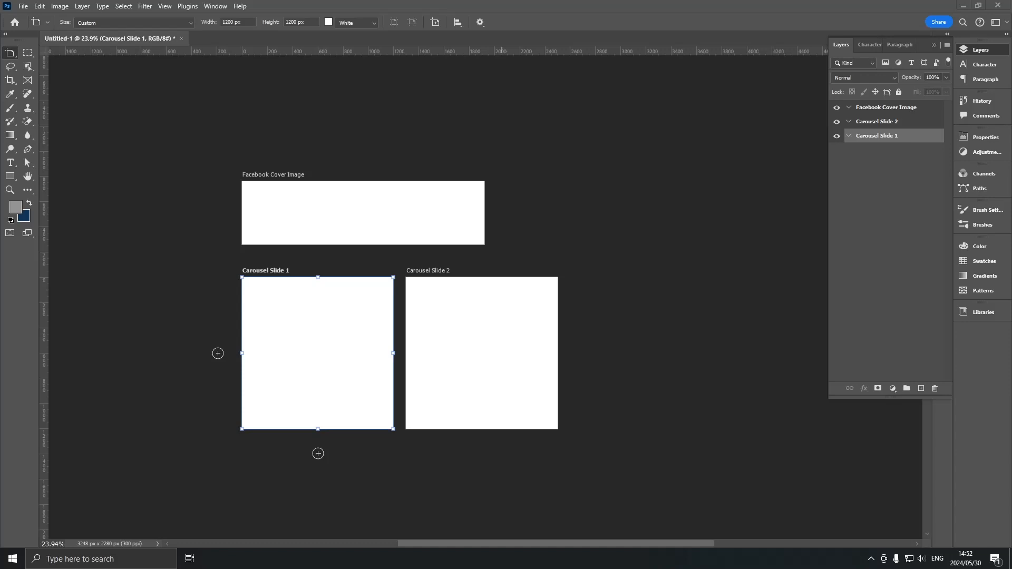
Step: Place the laptop workspace photo on the Carousel Slide 1 artboard
drag(1011, 317, 306, 381)
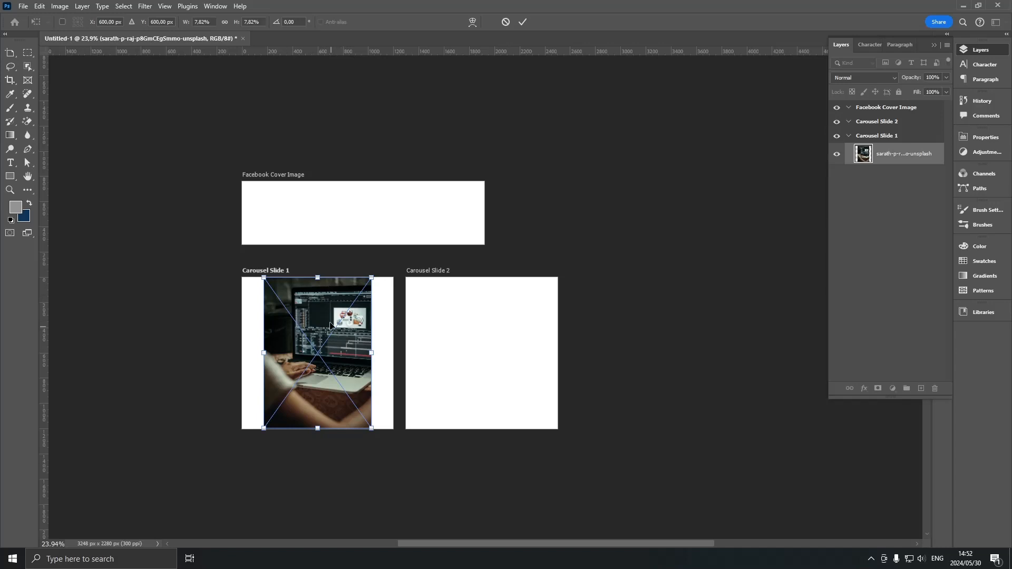
click(522, 21)
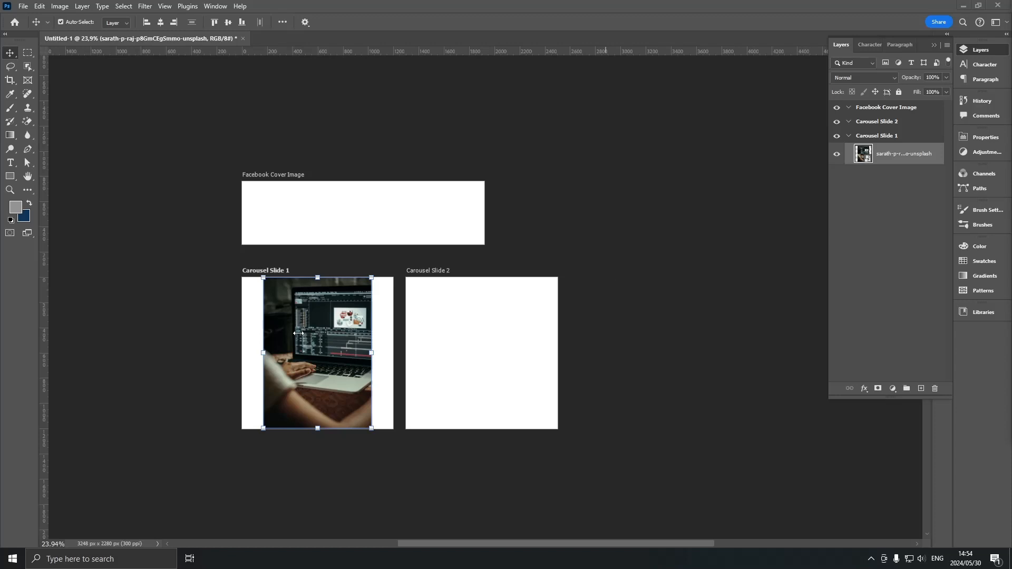
key(Return)
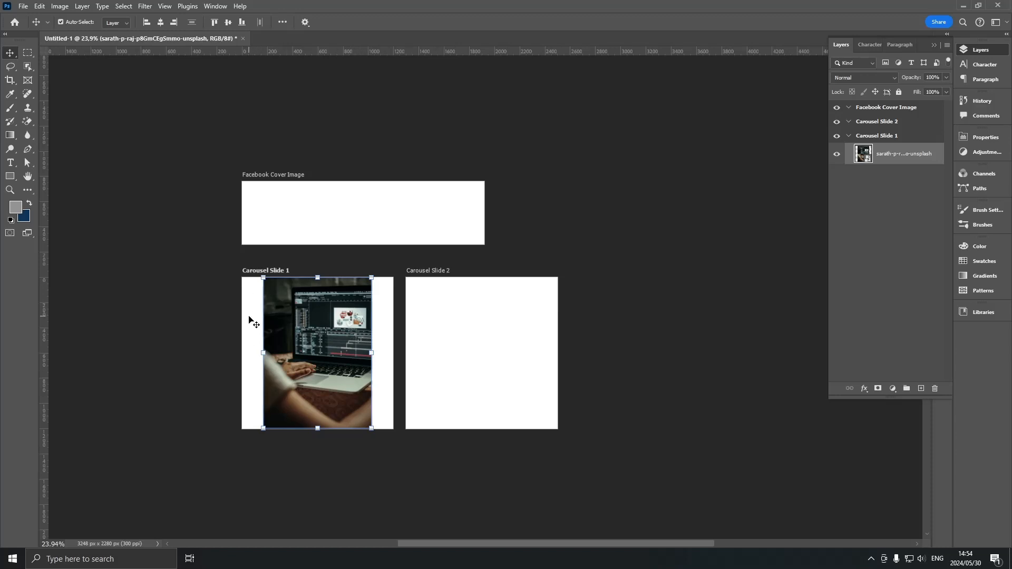
Step: With no artboard selected, place the black-and-white mountain photo into the document
click(179, 324)
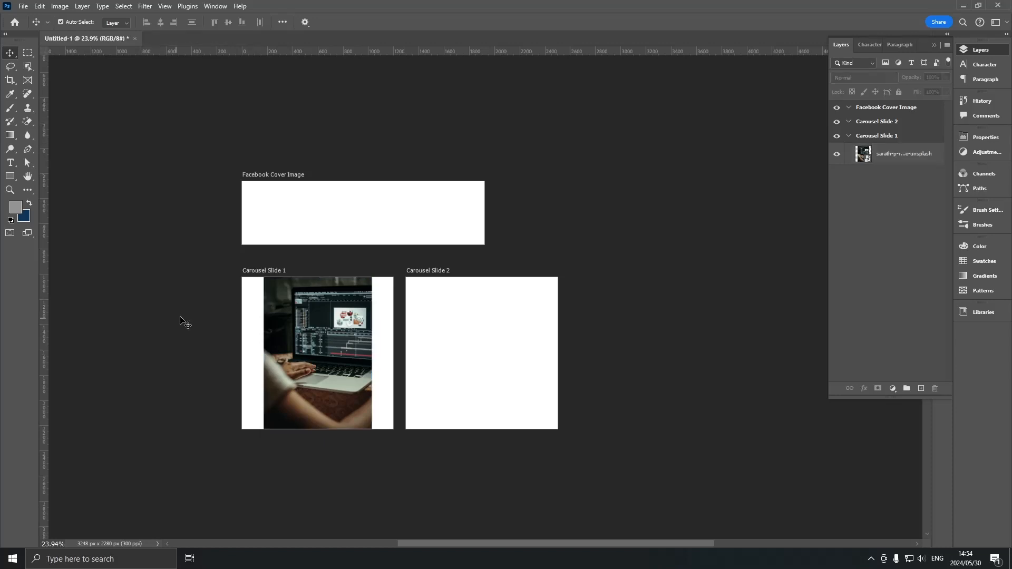
click(253, 305)
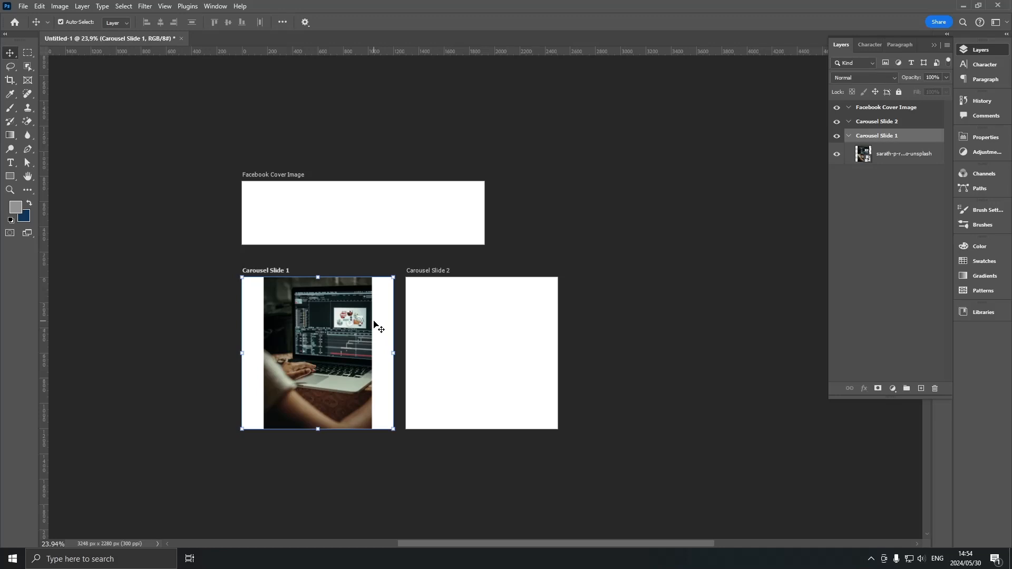
click(573, 243)
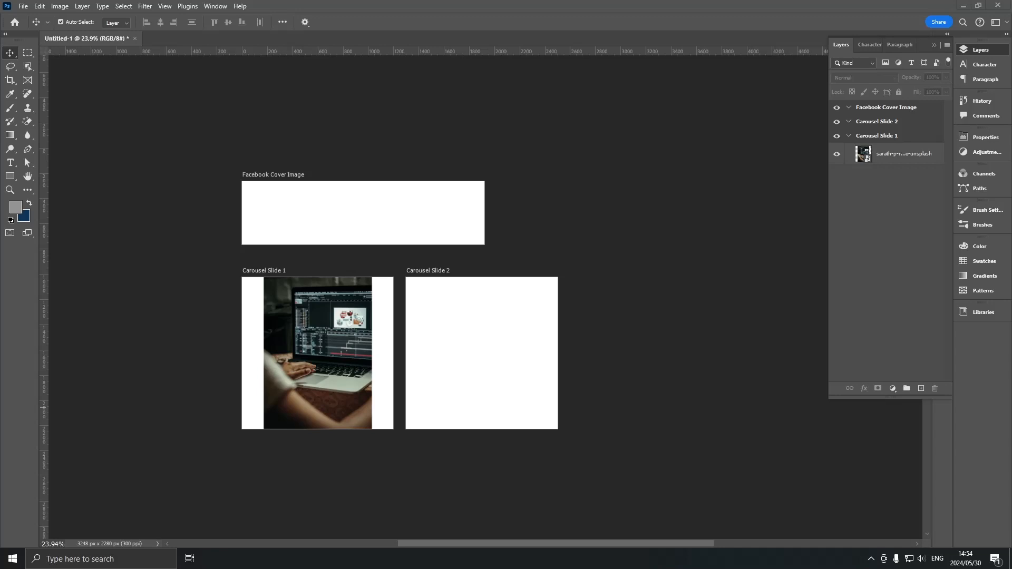
drag(898, 416, 571, 257)
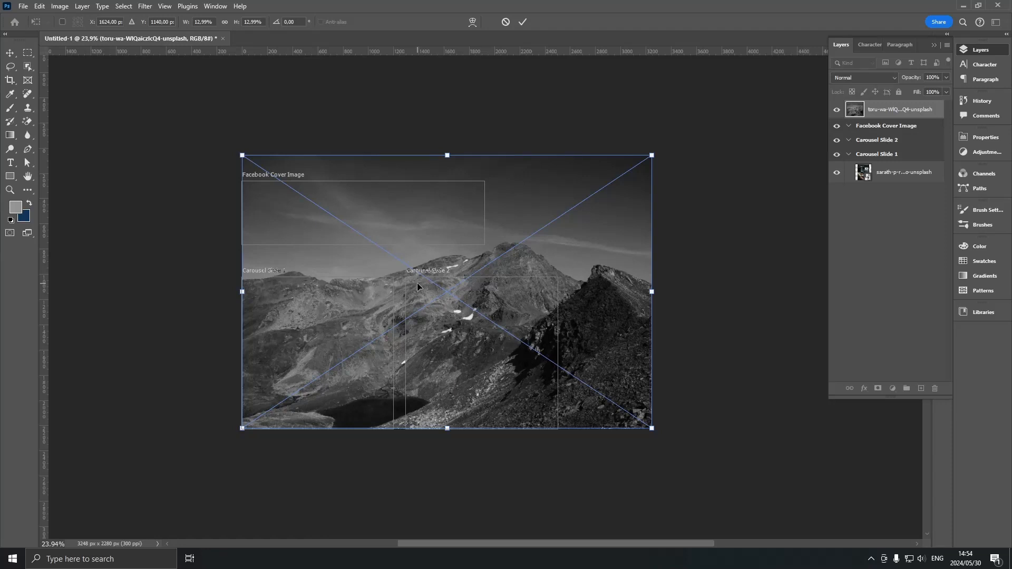
click(523, 21)
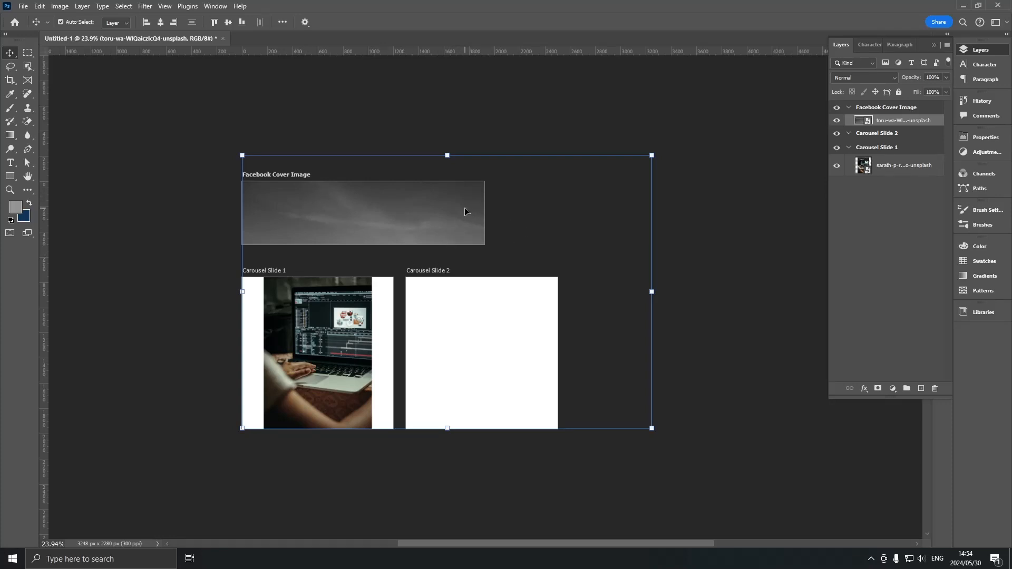
Step: Scale down and reposition the mountain photo so its peaks fill the Facebook Cover Image artboard
click(900, 108)
drag(359, 217, 318, 188)
drag(611, 261, 397, 260)
drag(383, 224, 441, 179)
drag(456, 213, 511, 213)
drag(324, 213, 215, 213)
drag(357, 209, 356, 224)
click(523, 22)
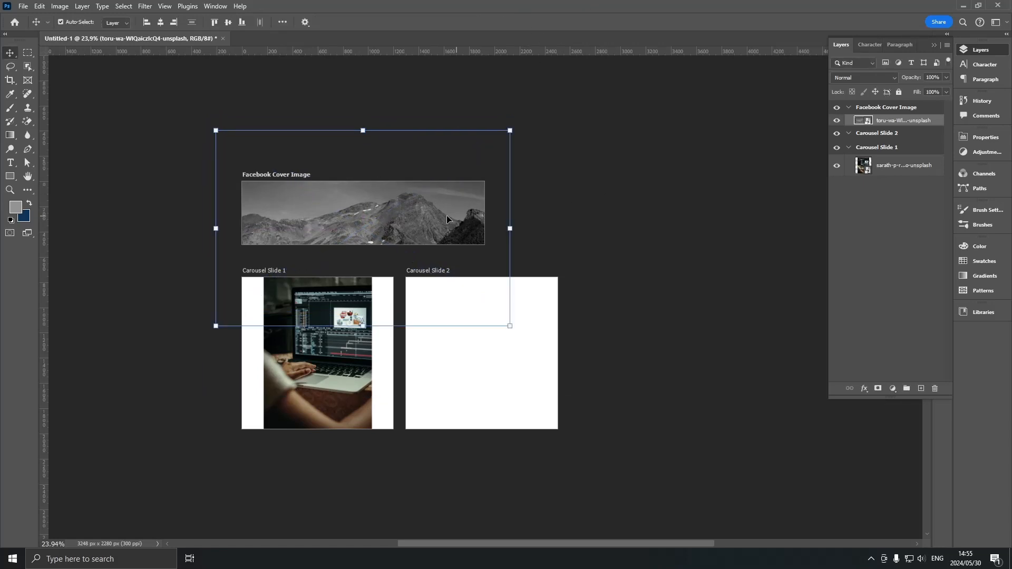
click(679, 224)
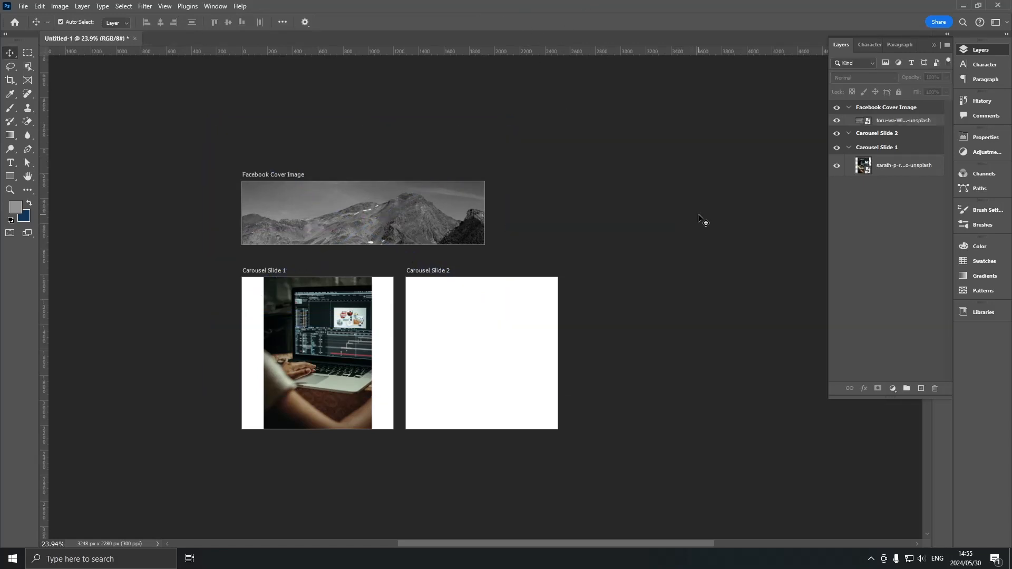
Step: Enlarge and reposition the laptop photo so it fills the Carousel Slide 1 artboard
click(336, 353)
key(ctrl+t)
mouse_move(378, 353)
mouse_down()
mouse_move(400, 344)
mouse_move(368, 337)
mouse_up()
click(523, 22)
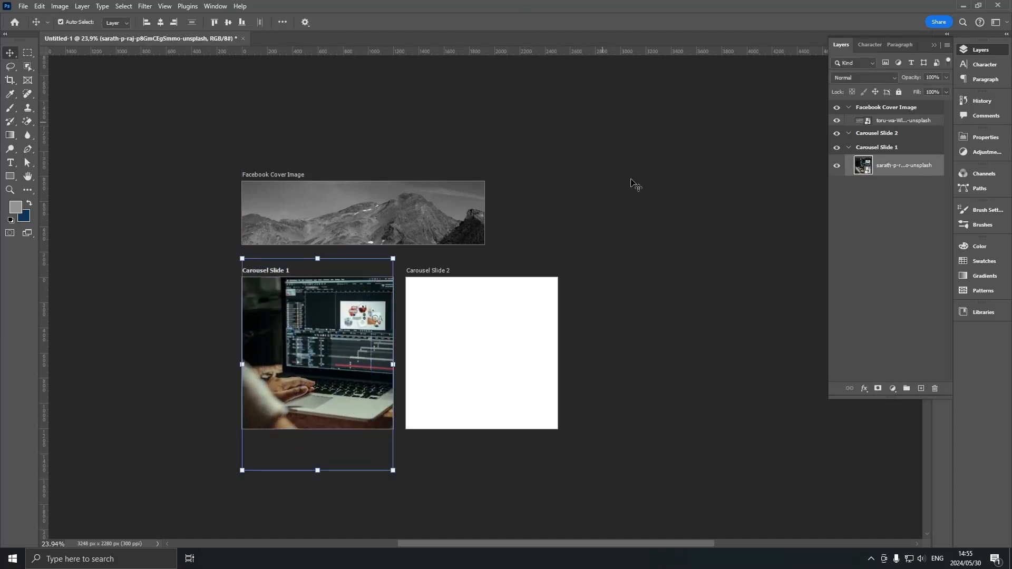
click(632, 181)
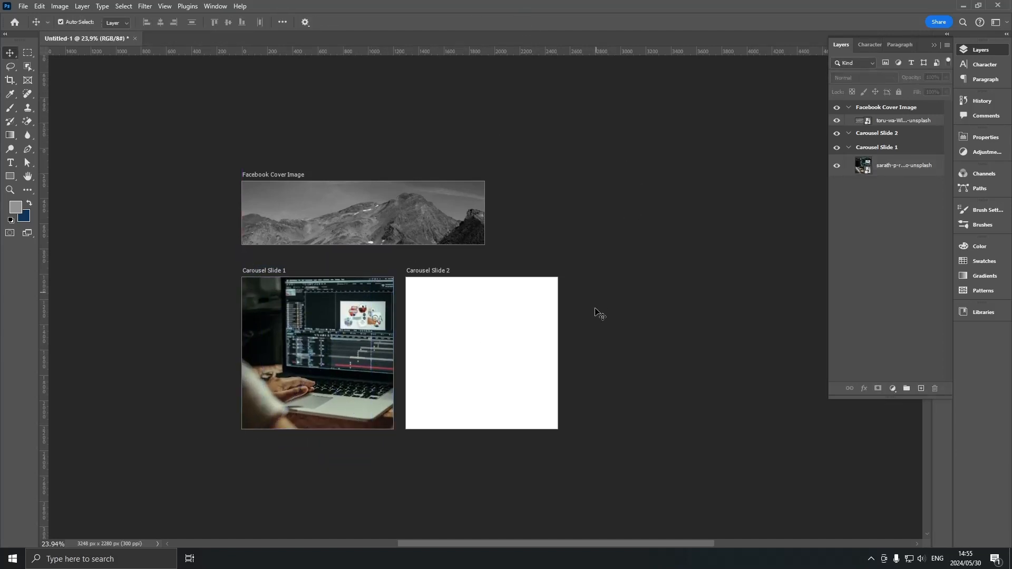
Step: Place the blue texture photo on the Carousel Slide 2 artboard and scale it to fill the artboard
click(479, 335)
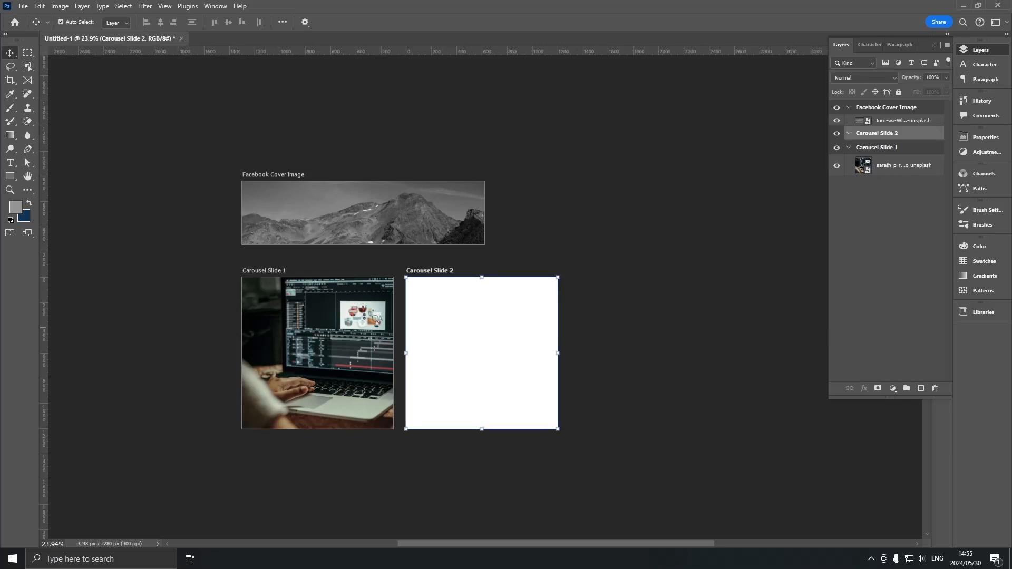
drag(1011, 364, 491, 347)
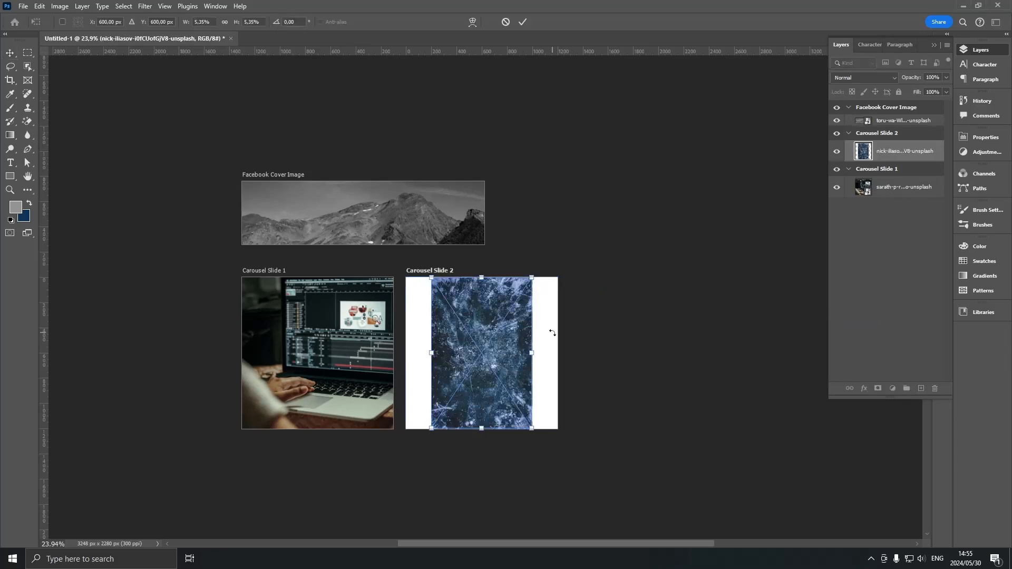
drag(533, 355, 562, 353)
click(523, 22)
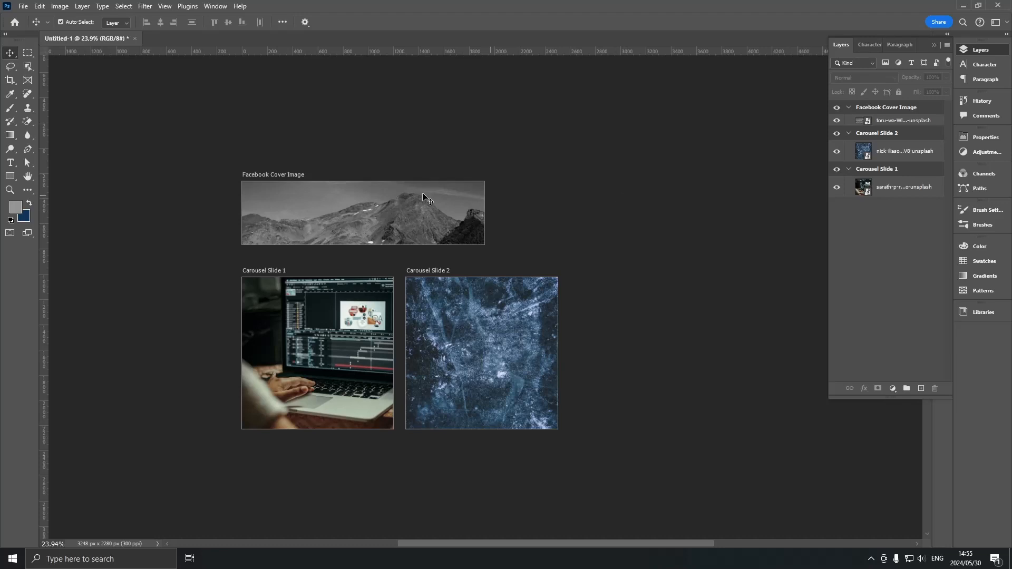
Step: Shift the mountain photo slightly downward within the Facebook Cover Image artboard
click(451, 203)
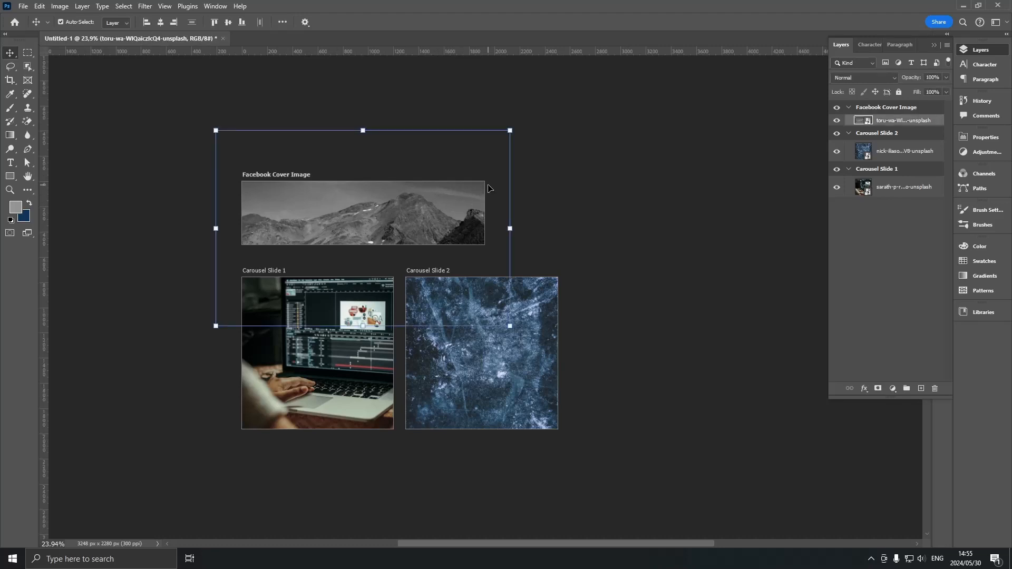
click(540, 202)
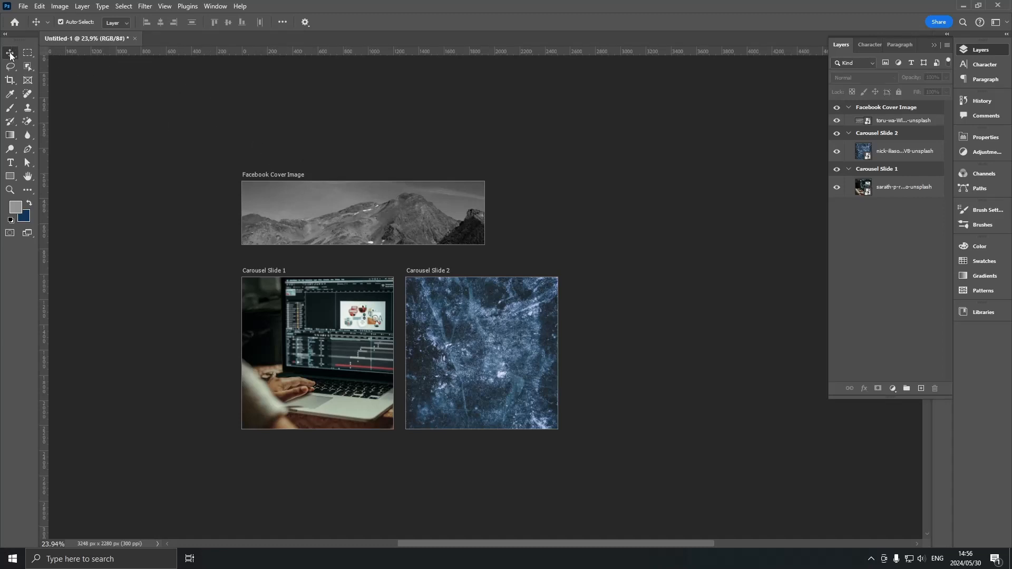
click(289, 196)
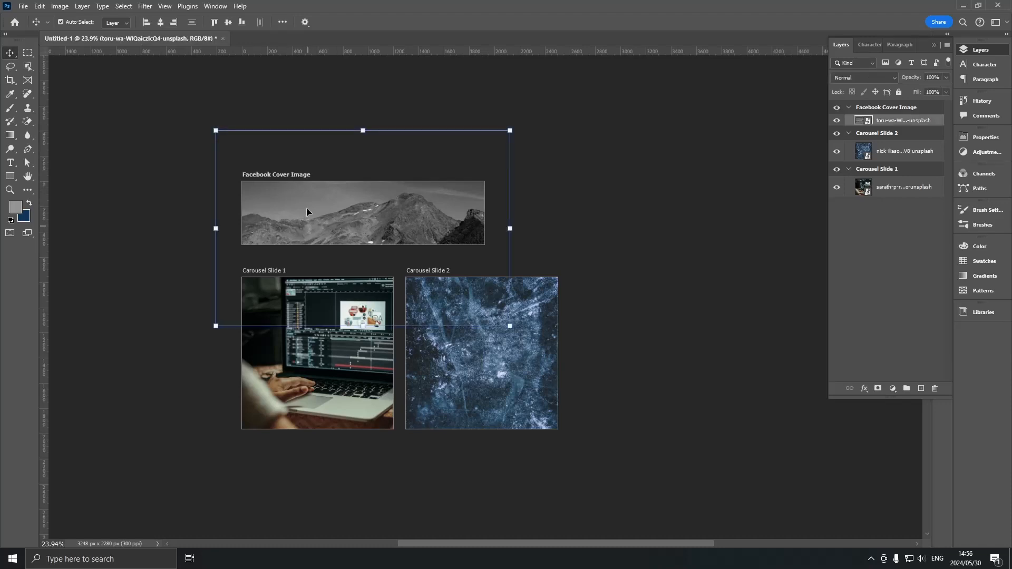
drag(372, 208, 432, 197)
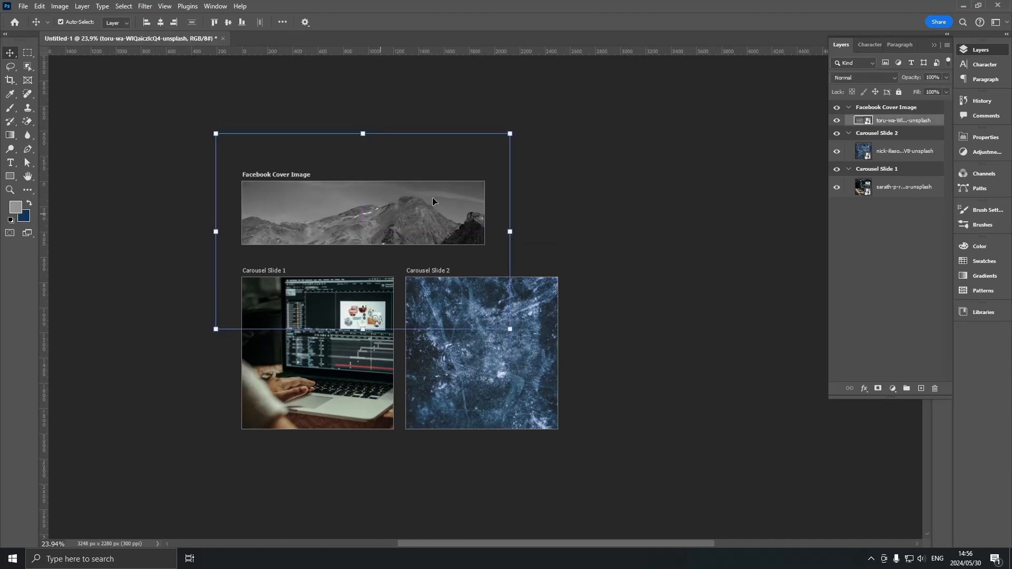
click(568, 170)
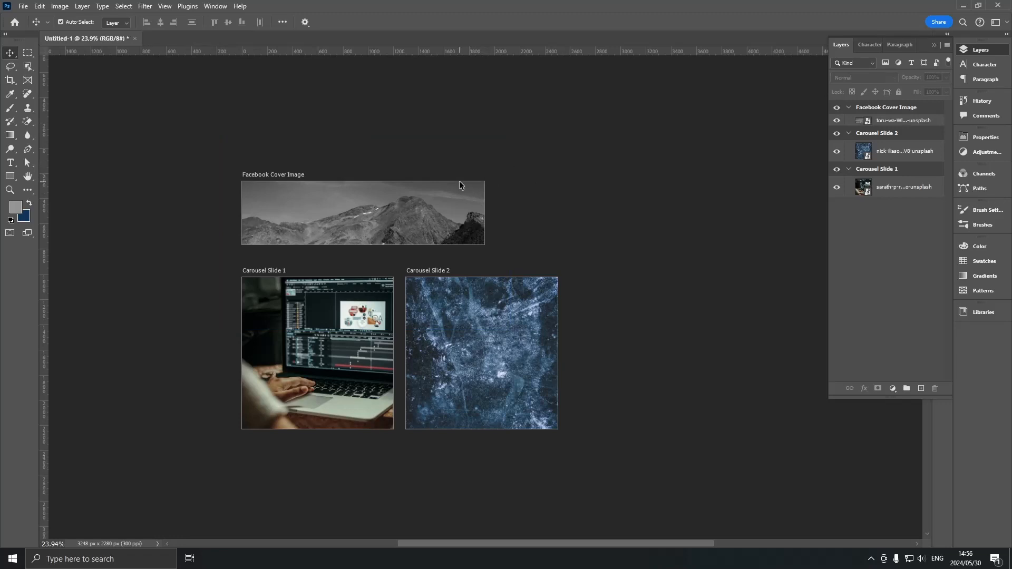
Step: Try enlarging the Facebook Cover Image artboard to 2092 x 642 px by its corner, and undo the resize
click(485, 191)
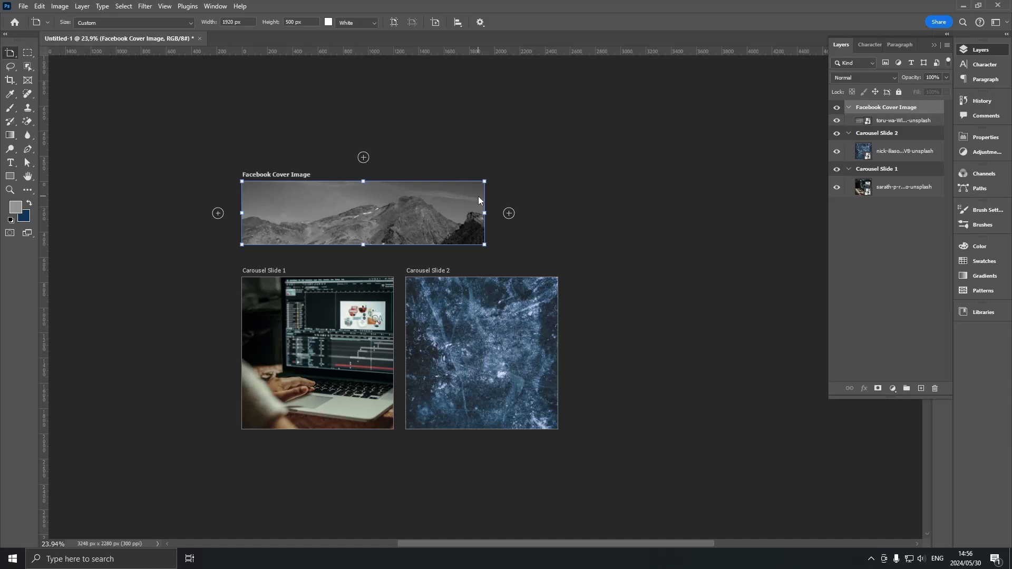
drag(483, 184, 505, 165)
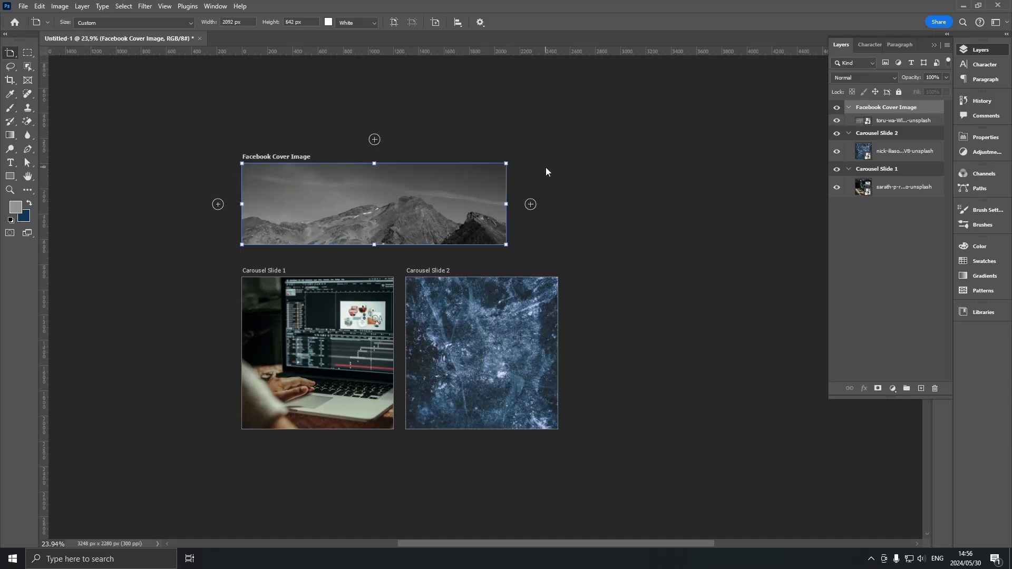
key(ctrl+z)
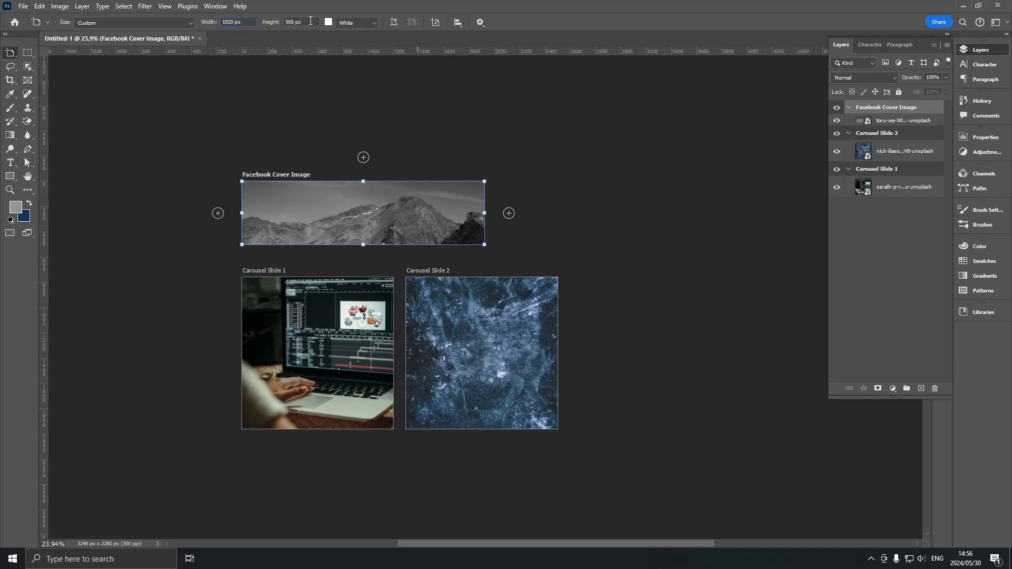
right_click(10, 53)
click(34, 53)
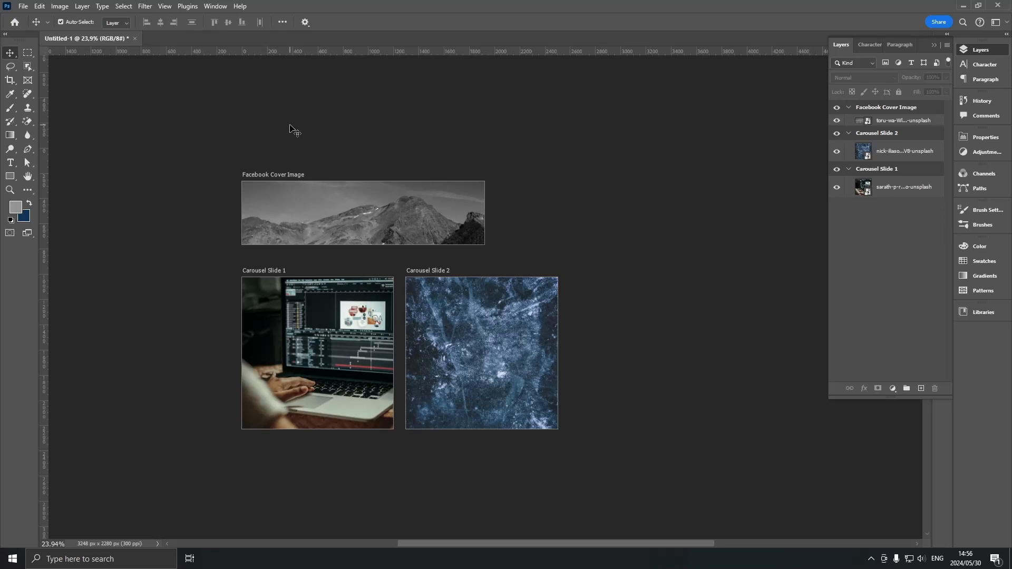
Step: Create a new 1200 x 1200 px document at 300 pixels/inch in RGB Color with artboards enabled
click(23, 6)
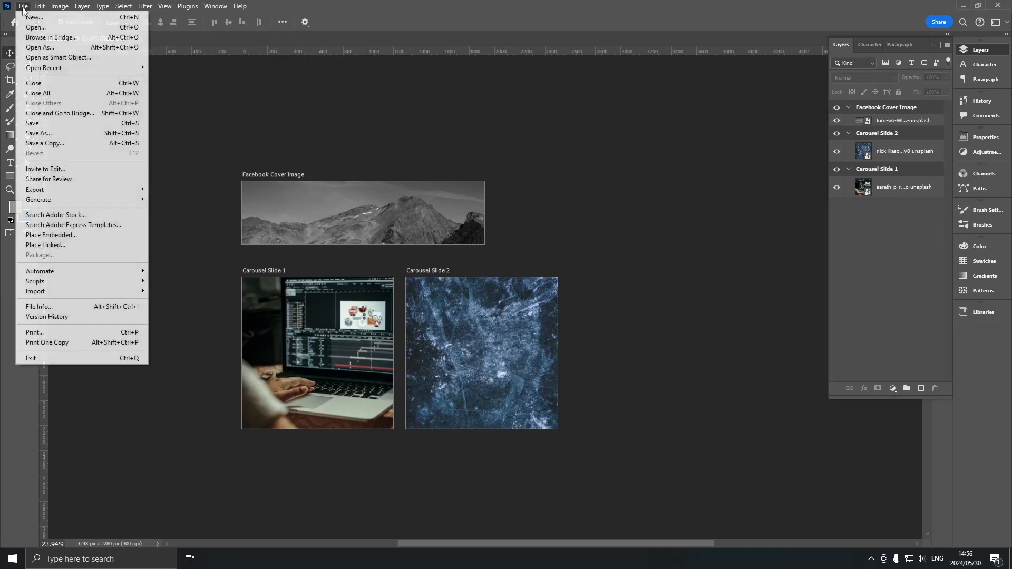
click(27, 16)
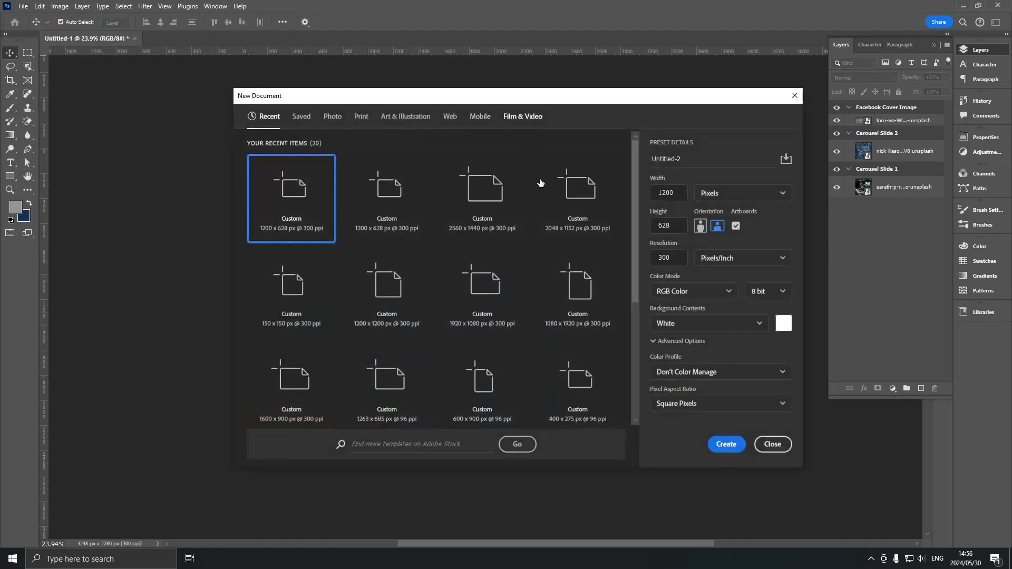
drag(507, 101, 427, 83)
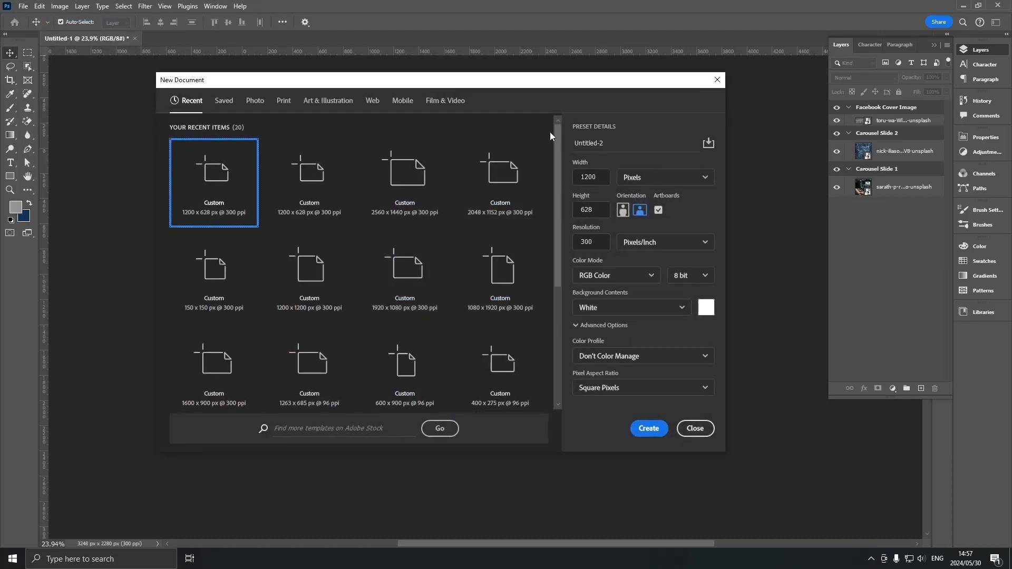
click(658, 210)
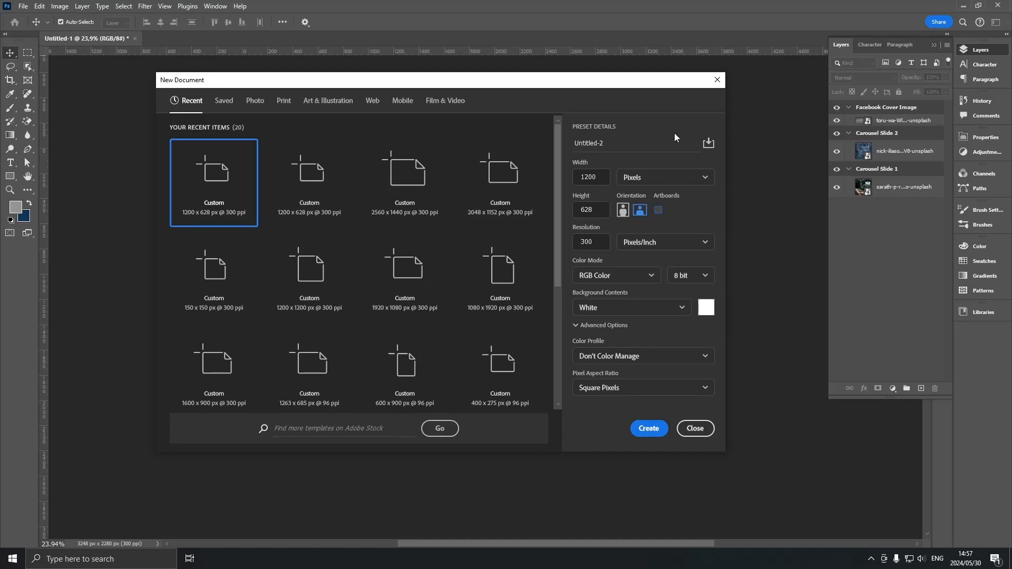
click(578, 208)
text(1200)
click(659, 211)
click(649, 428)
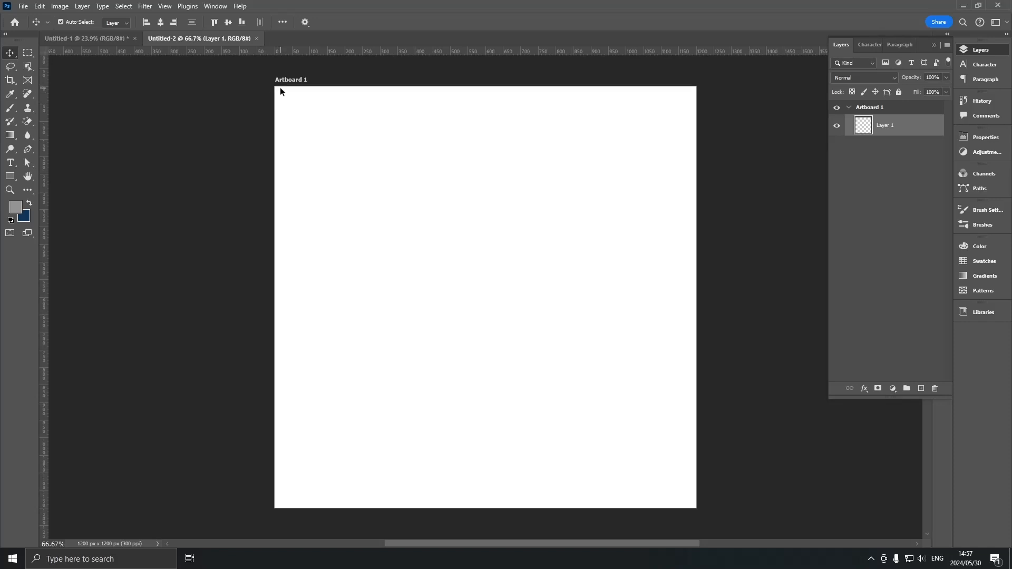
Step: Add a second 1200 x 1200 px artboard directly to the right of Artboard 1
key(shift+v)
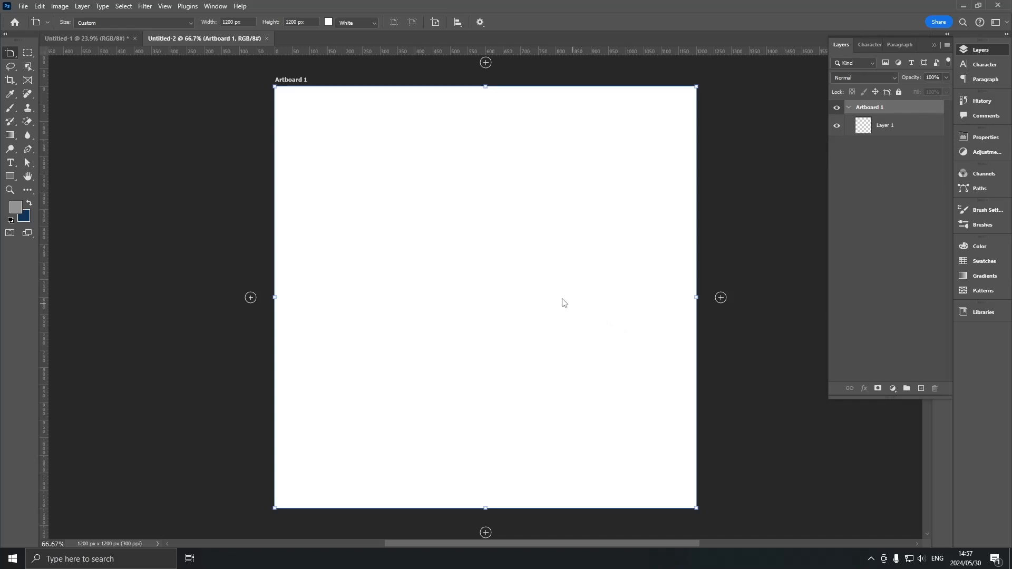
scroll(561, 258, down, 3)
click(665, 279)
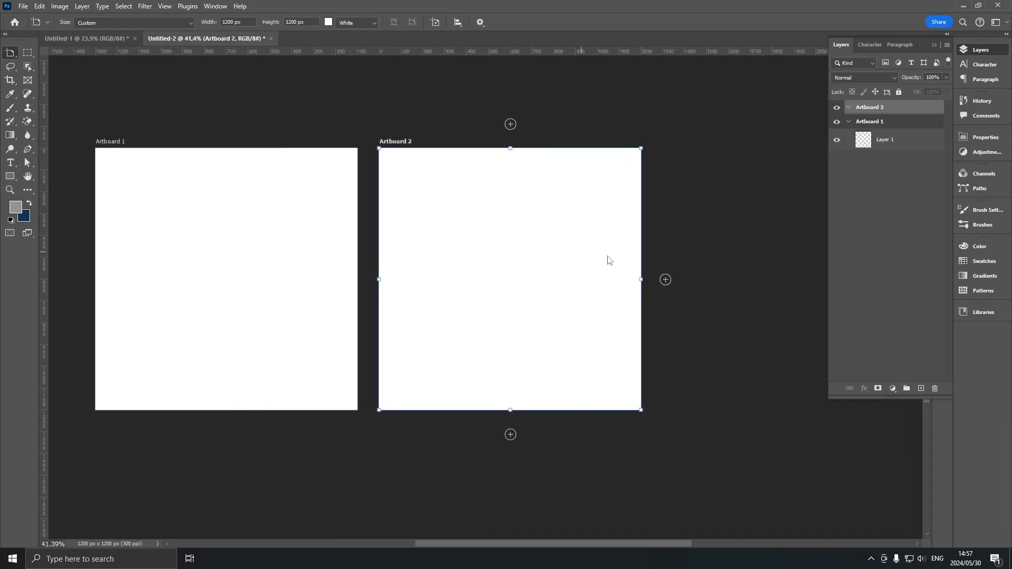
scroll(626, 248, down, 1)
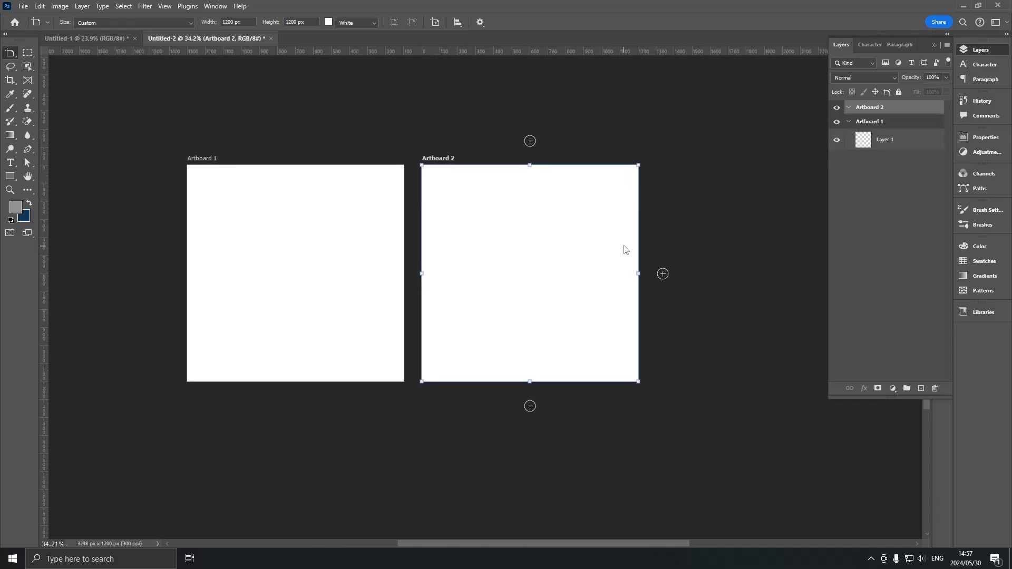
Step: Create a new 1920 x 500 px artboard and place it above the two square artboards, flush with Artboard 1's left edge
click(948, 45)
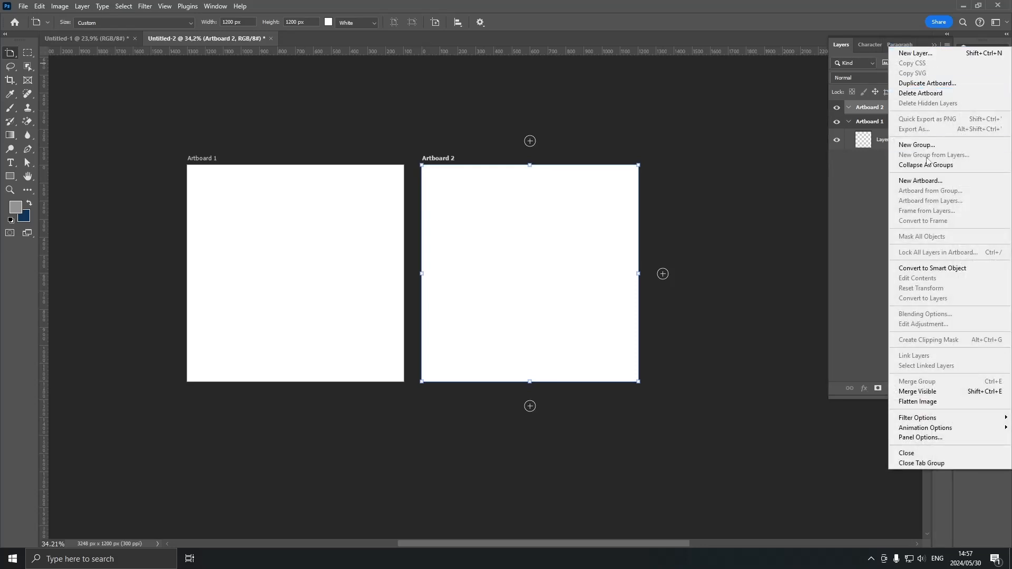
click(931, 184)
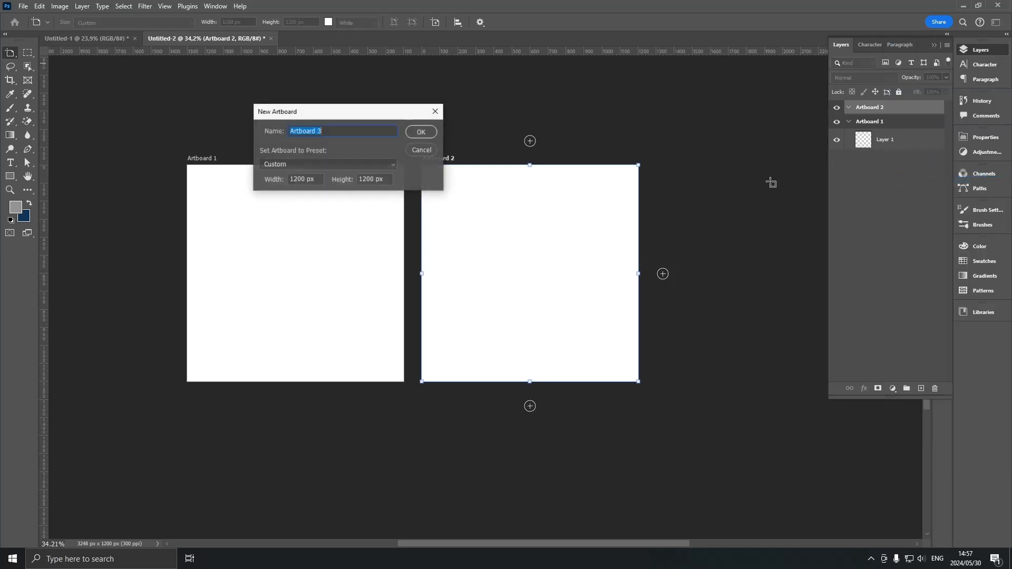
key(Tab)
key(Tab)
text(19204)
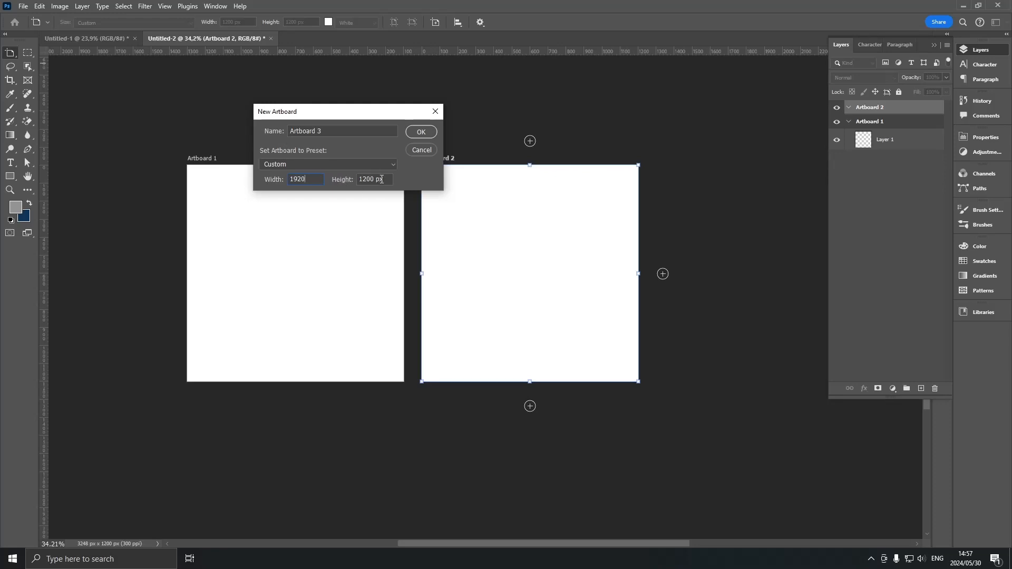
key(Tab)
text(500)
key(Return)
scroll(580, 226, down, 1)
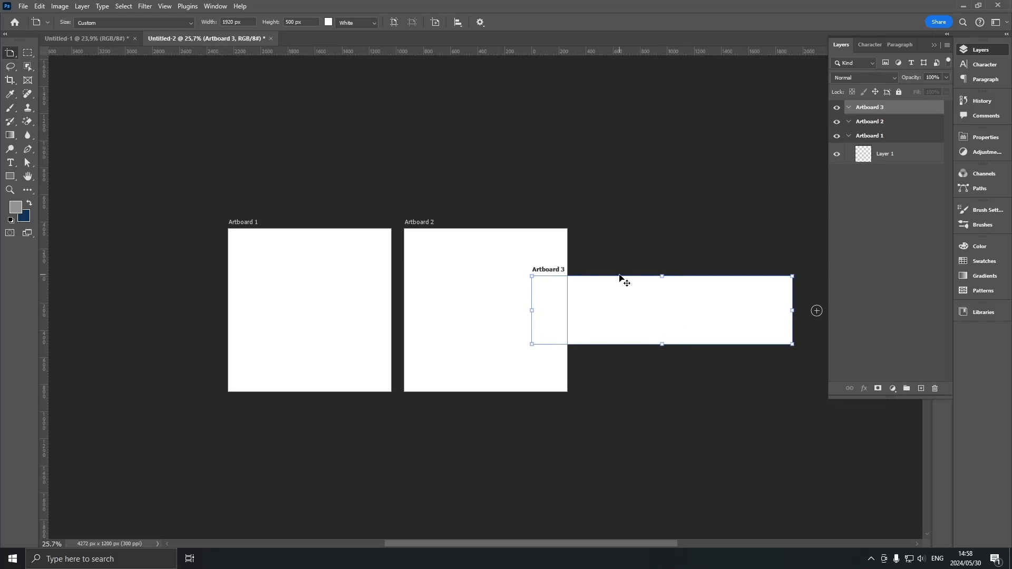
drag(620, 279, 316, 138)
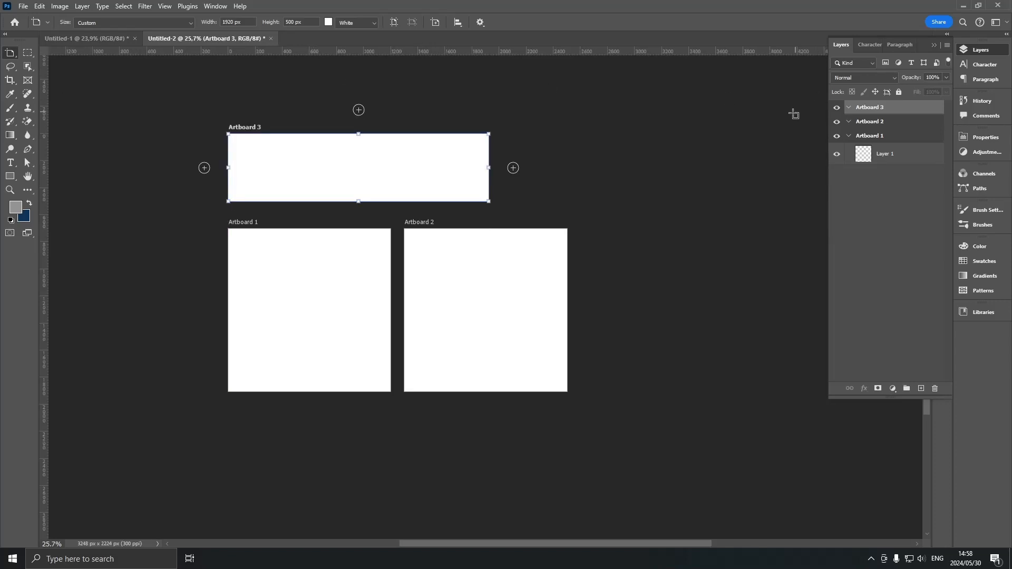